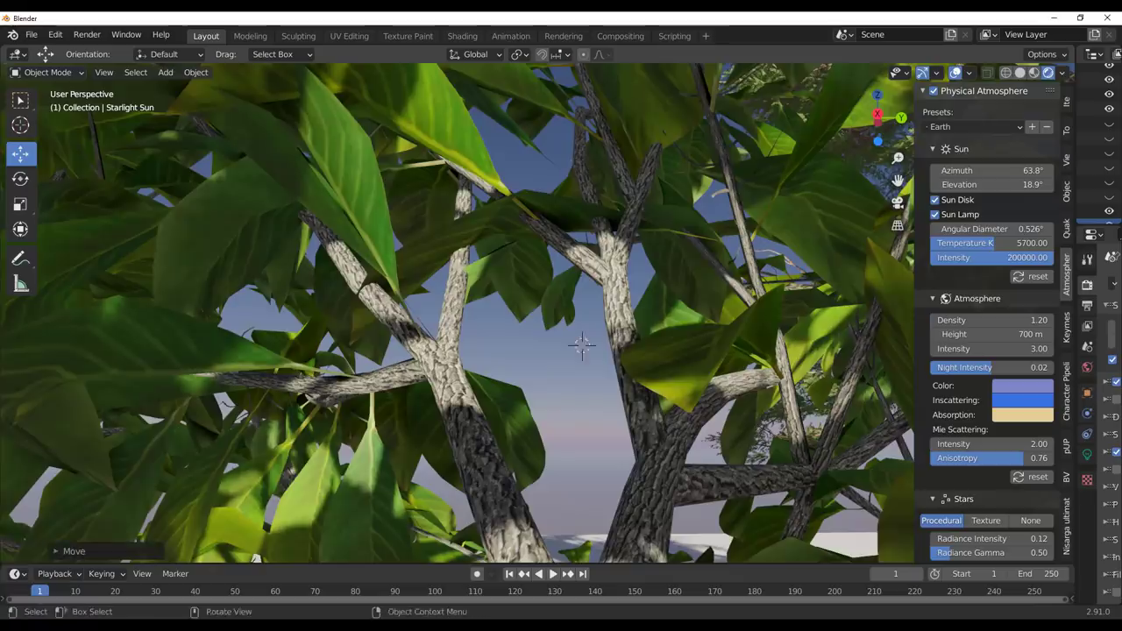
Examine the leaf and bark detail of the leafy tree and the Banana_Plant trunk up close
scroll(581, 348, "down", 5)
scroll(538, 312, "down", 8)
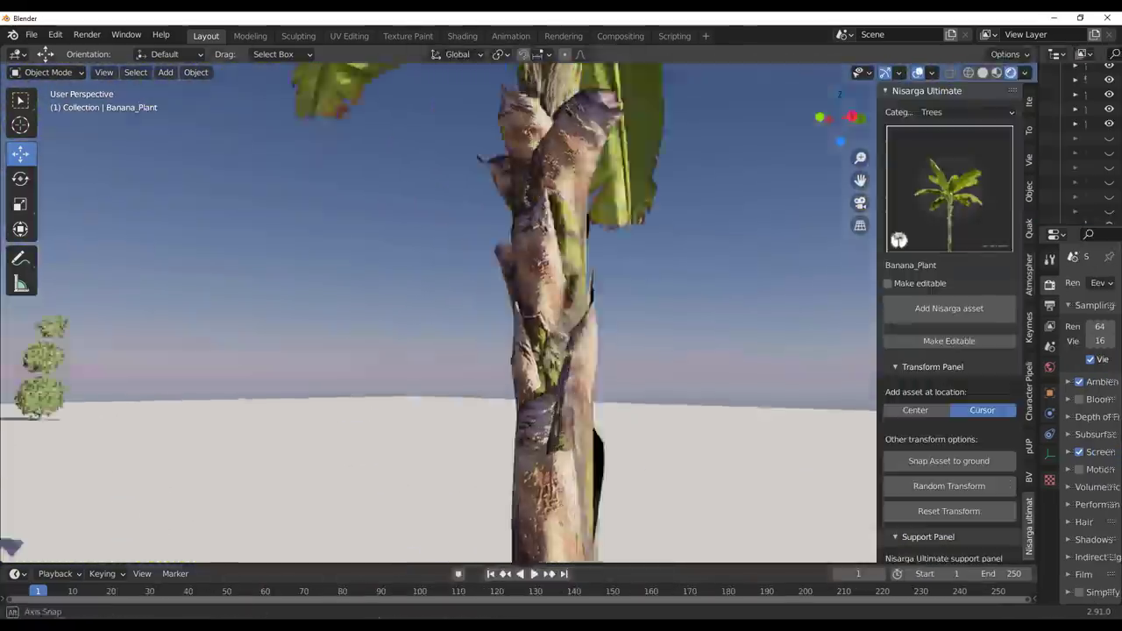
middle_click_drag(885, 242, 898, 239)
middle_click_drag(561, 316, 290, 298)
middle_click_drag(438, 263, 438, 368, "shift")
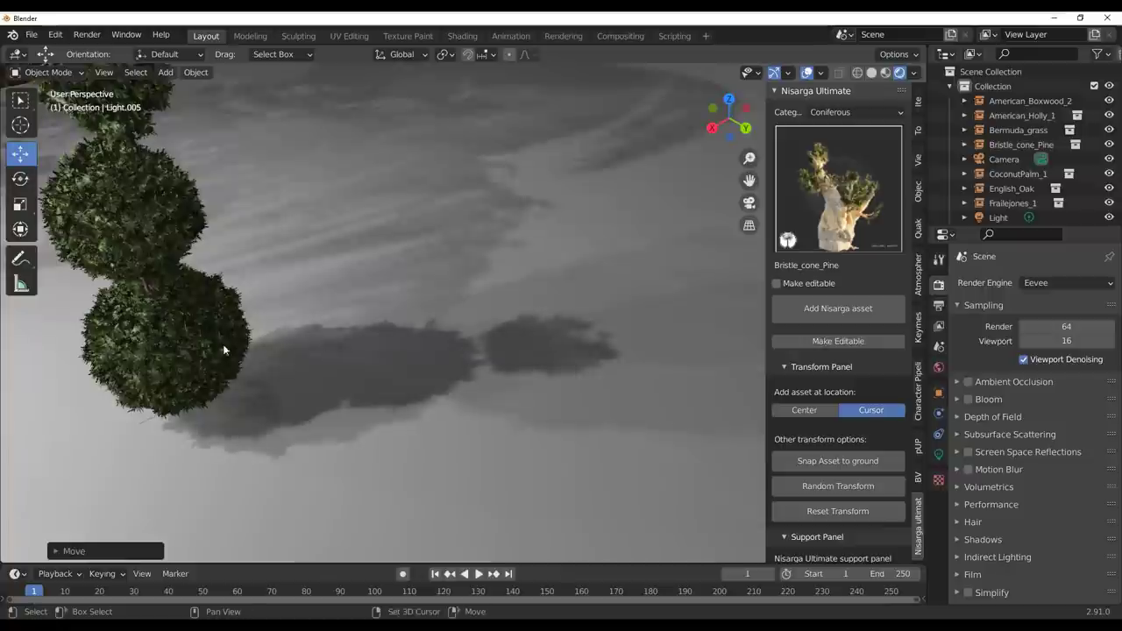
Inspect the plant assets placed in the sample scene, from the tiered round bush to the grass patch and the rounded green fruits
middle_click_drag(223, 344, 468, 286)
scroll(468, 286, "up", 3)
scroll(468, 285, "down", 8)
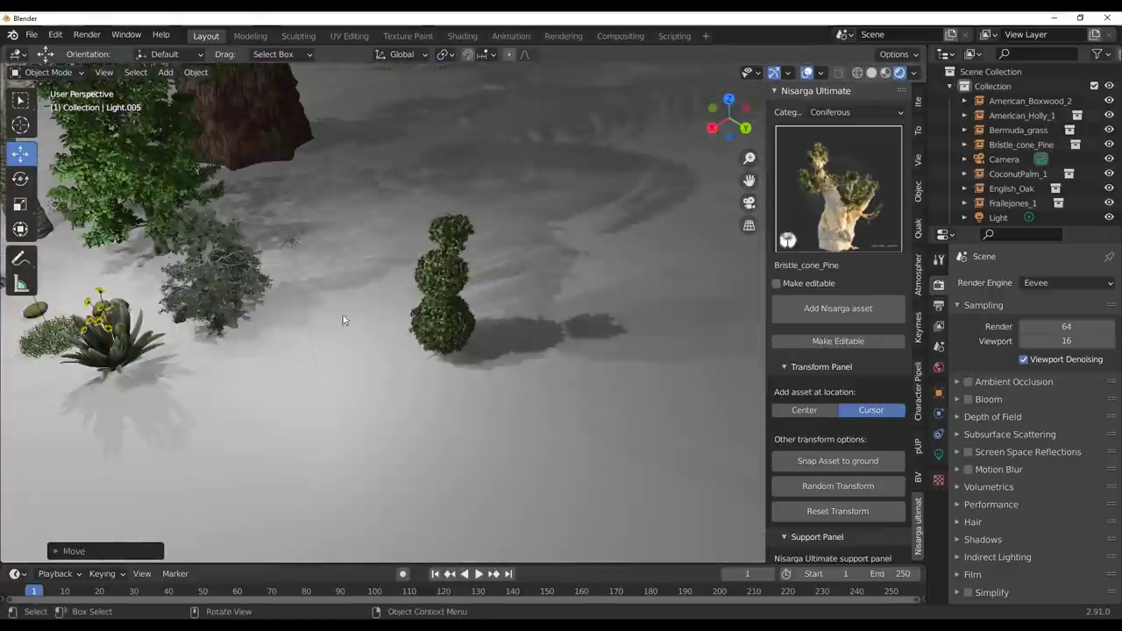
middle_click_drag(344, 321, 539, 345)
scroll(431, 358, "up", 5)
middle_click_drag(431, 358, 450, 192)
scroll(370, 410, "up", 2)
scroll(451, 192, "up", 3)
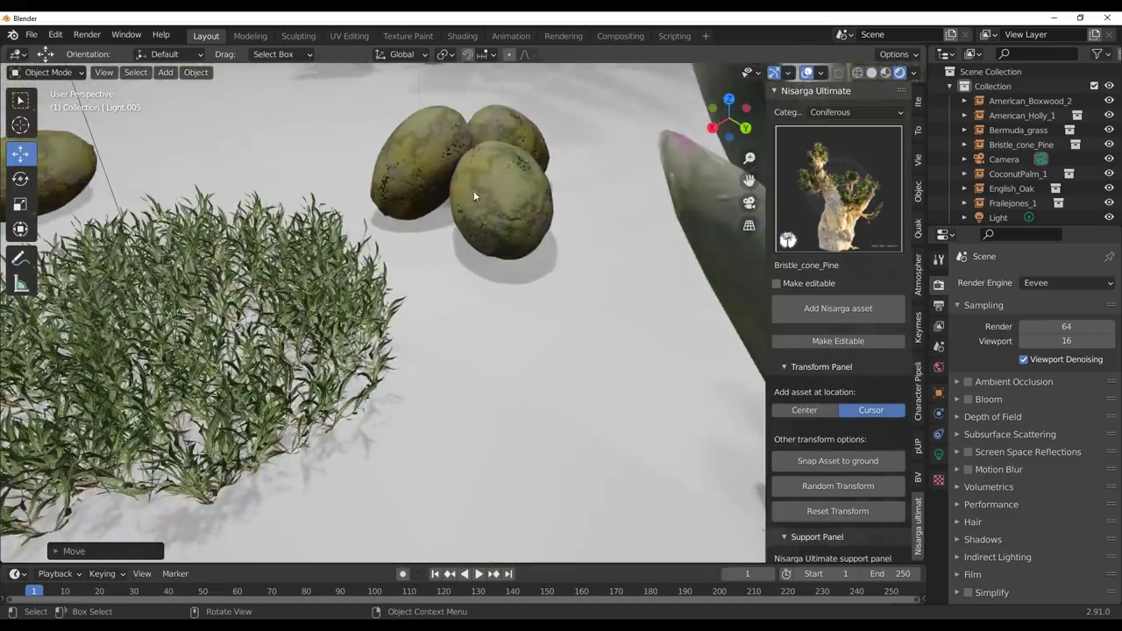
scroll(473, 190, "down", 3)
middle_click_drag(567, 247, 231, 465, "shift")
scroll(224, 460, "up", 6)
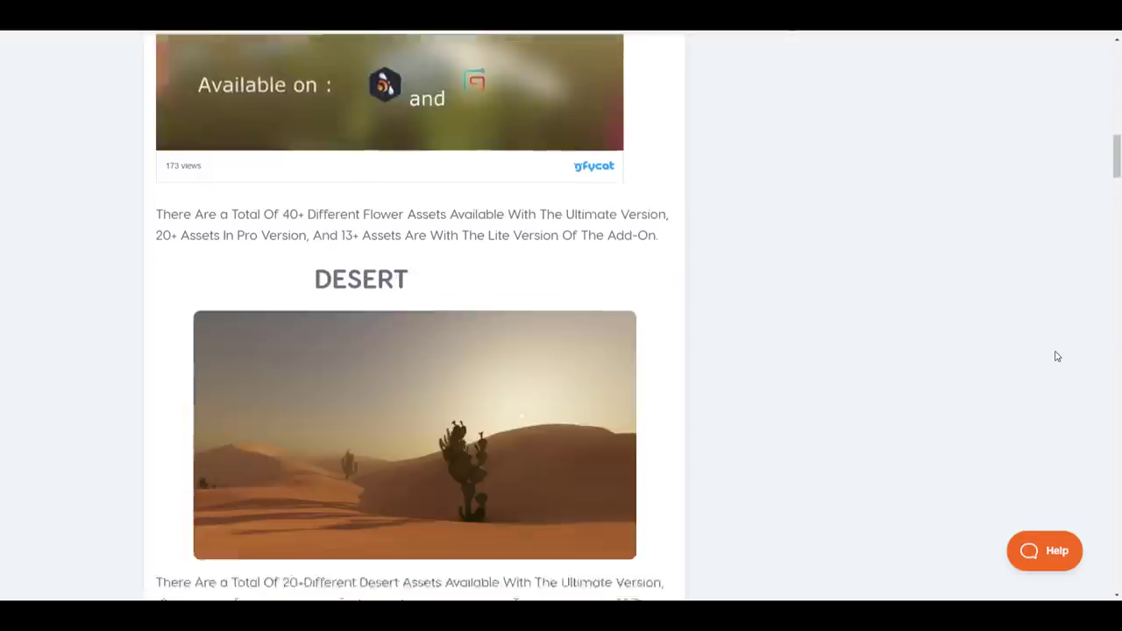
Read through the add-on's product page, from the Desert, Marine, Miscellaneous, Pots, Trees and Vegetation categories to the feature descriptions
scroll(1056, 356, "down", 4)
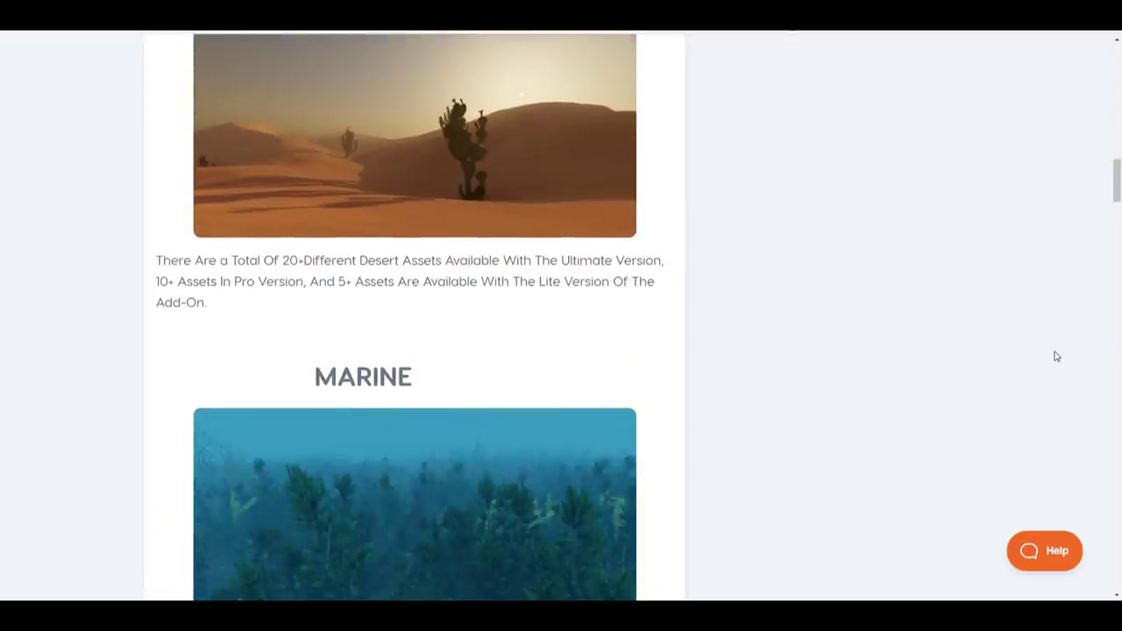
scroll(1056, 356, "down", 6)
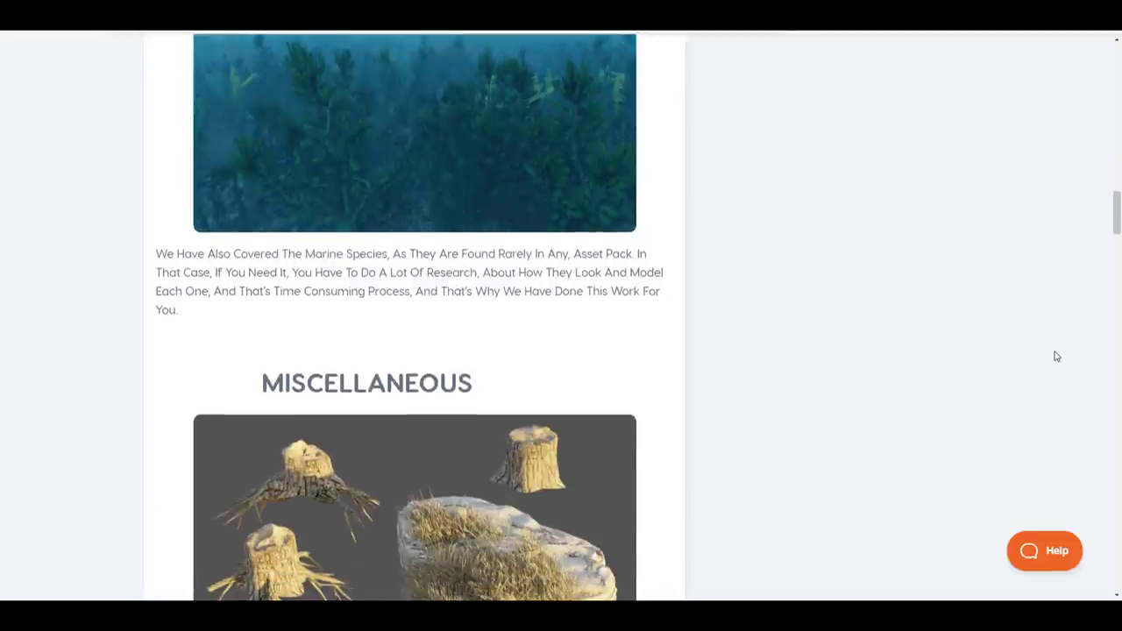
scroll(1056, 356, "down", 2)
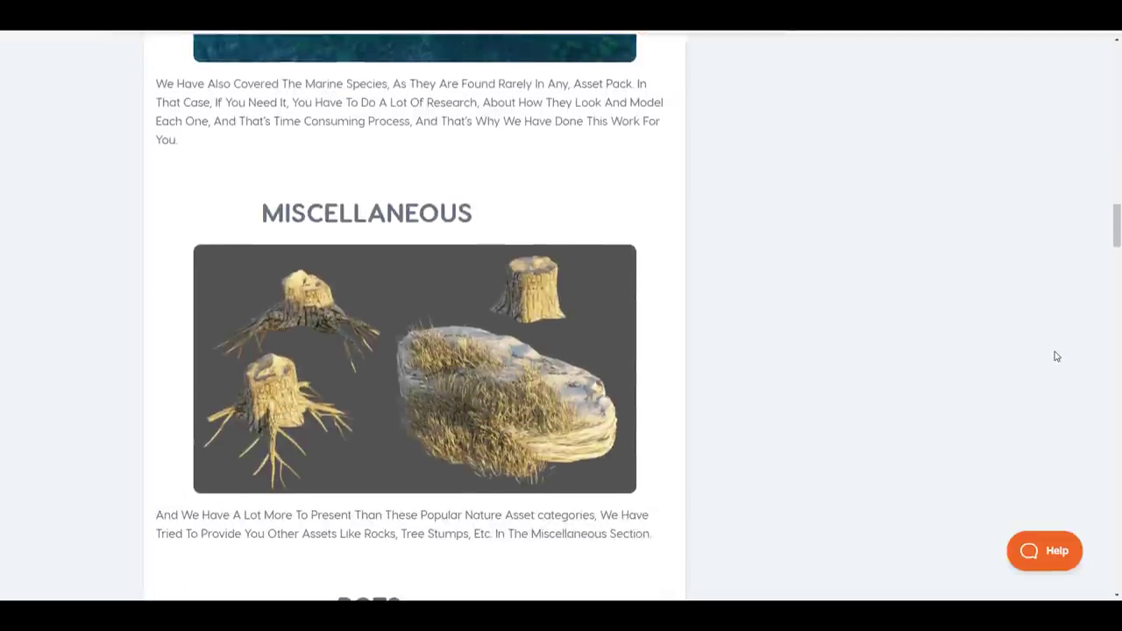
scroll(1056, 356, "down", 4)
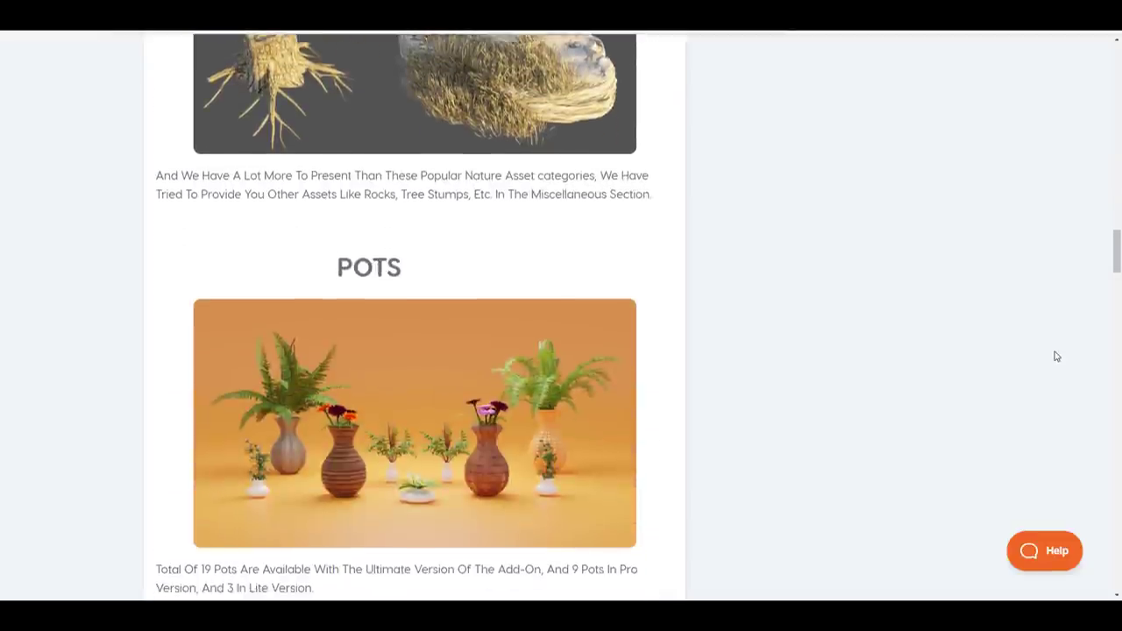
scroll(1056, 356, "down", 4)
scroll(1056, 356, "down", 3)
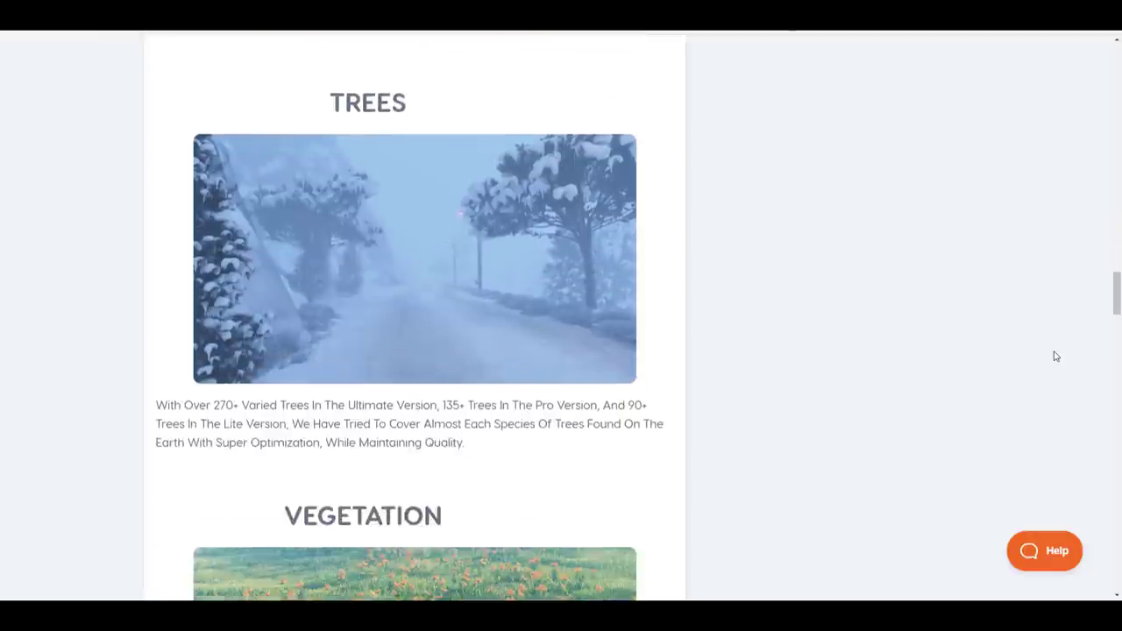
scroll(1056, 356, "down", 3)
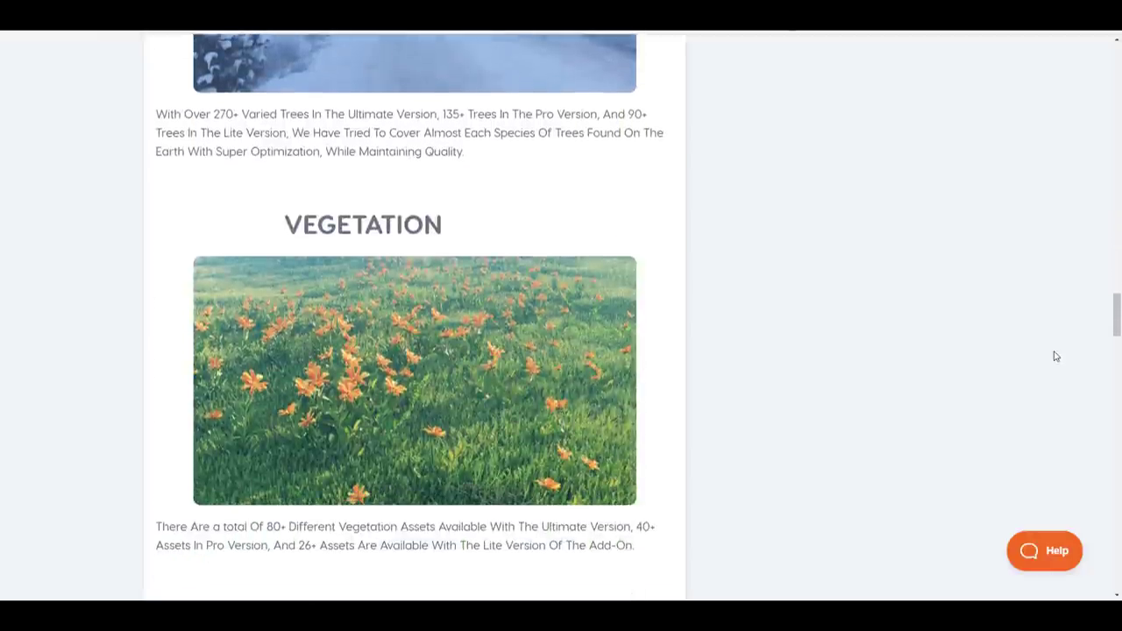
scroll(1056, 356, "down", 4)
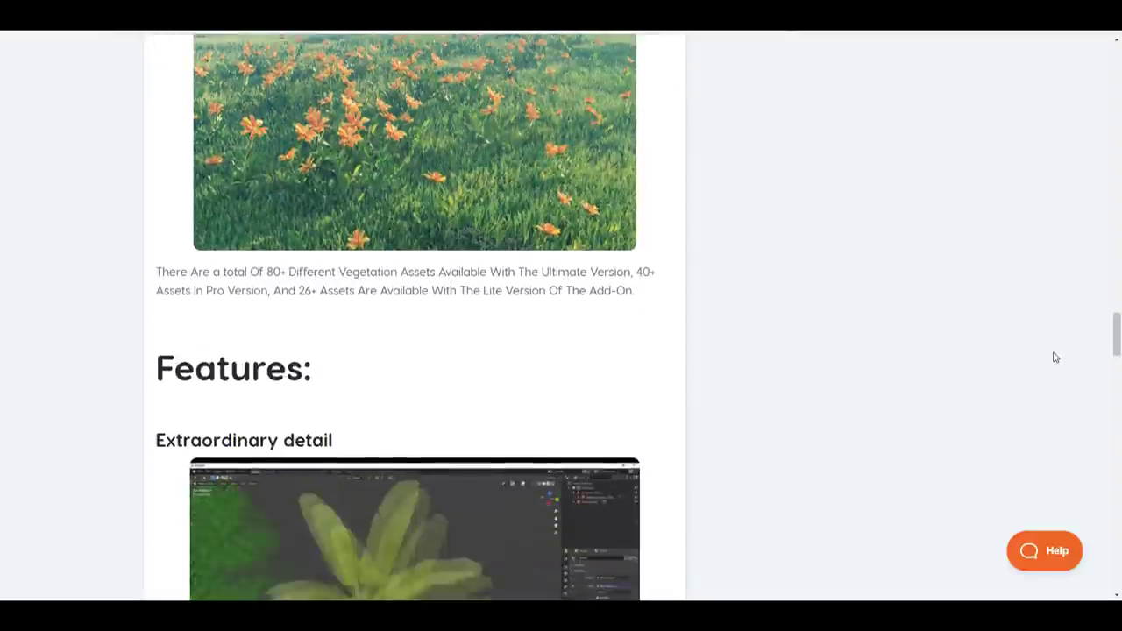
scroll(1056, 355, "down", 5)
scroll(1055, 357, "down", 6)
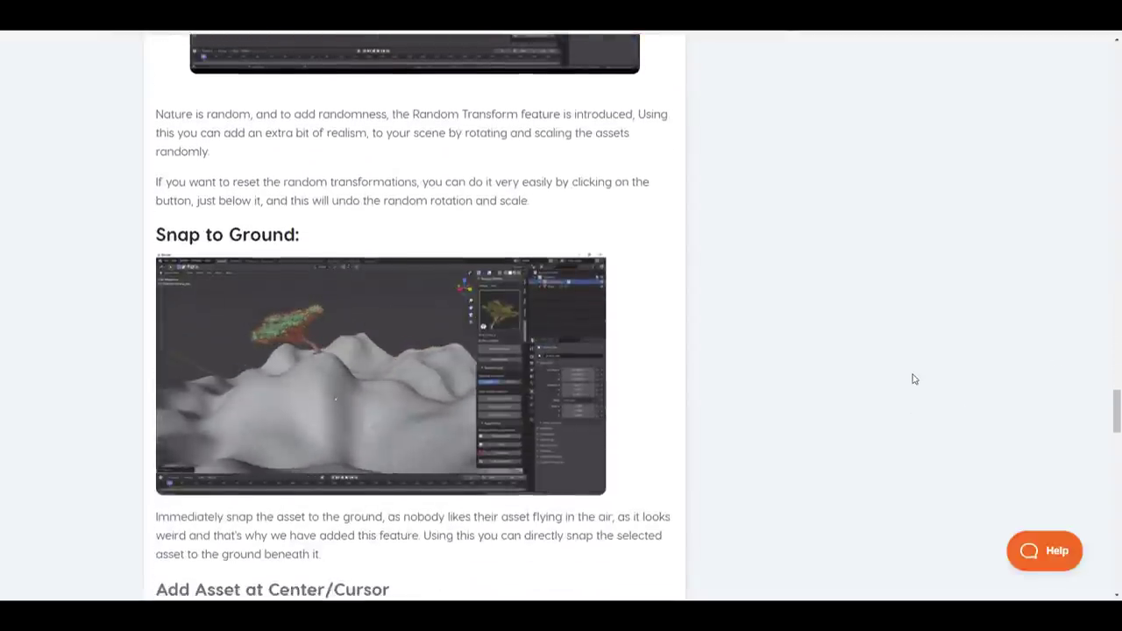
scroll(914, 379, "down", 4)
scroll(914, 378, "down", 7)
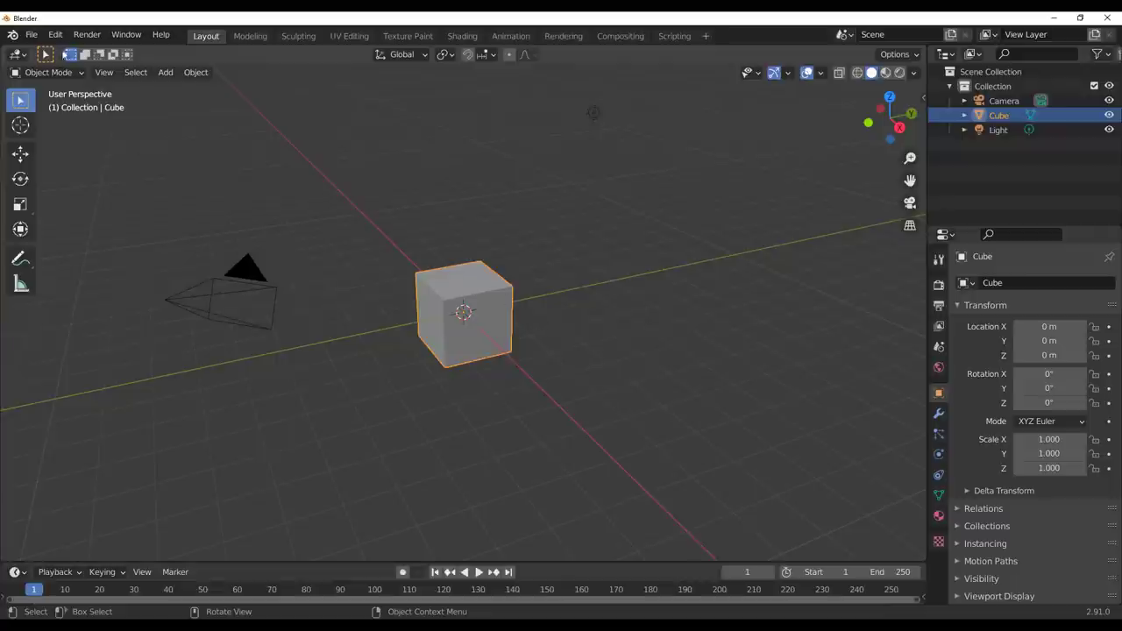
Check the Nisarga Ultimate add-on's activation and library path in the preferences, and close them
left_click(55, 35)
left_click(106, 259)
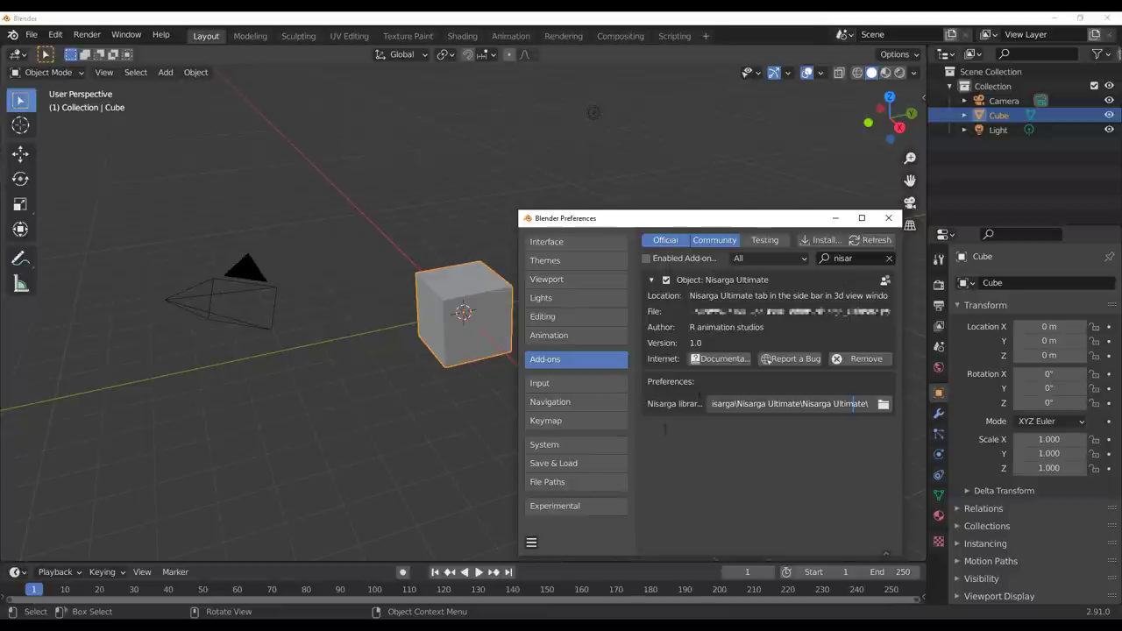
left_click(888, 218)
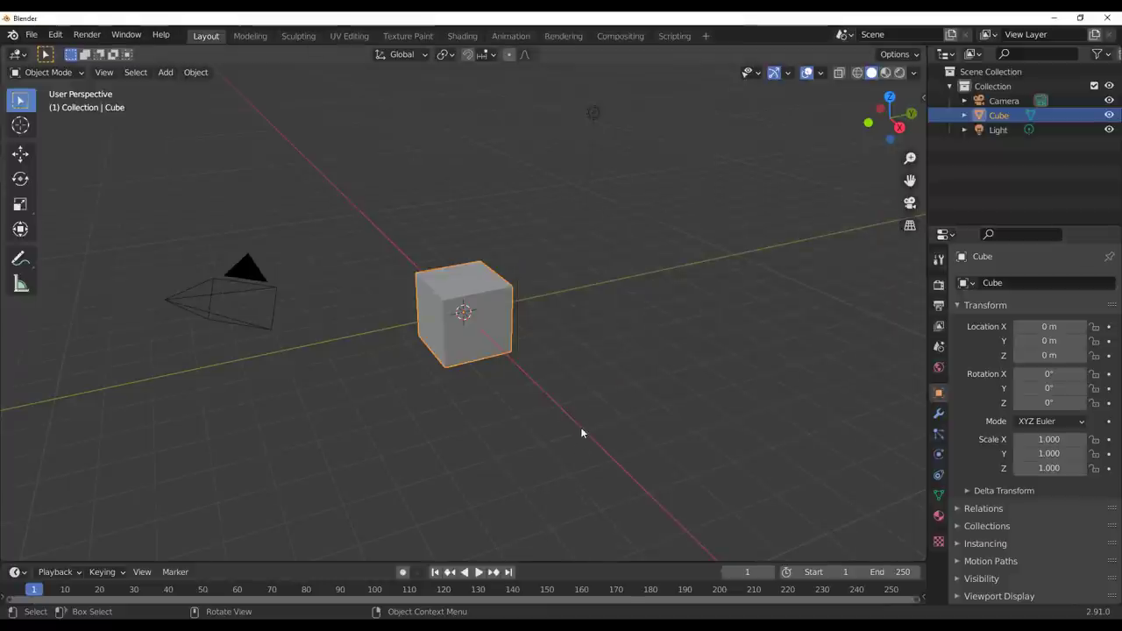
Deselect the cube and bring up the Nisarga Ultimate asset controls in the 3D viewport
left_click(581, 432)
key("n")
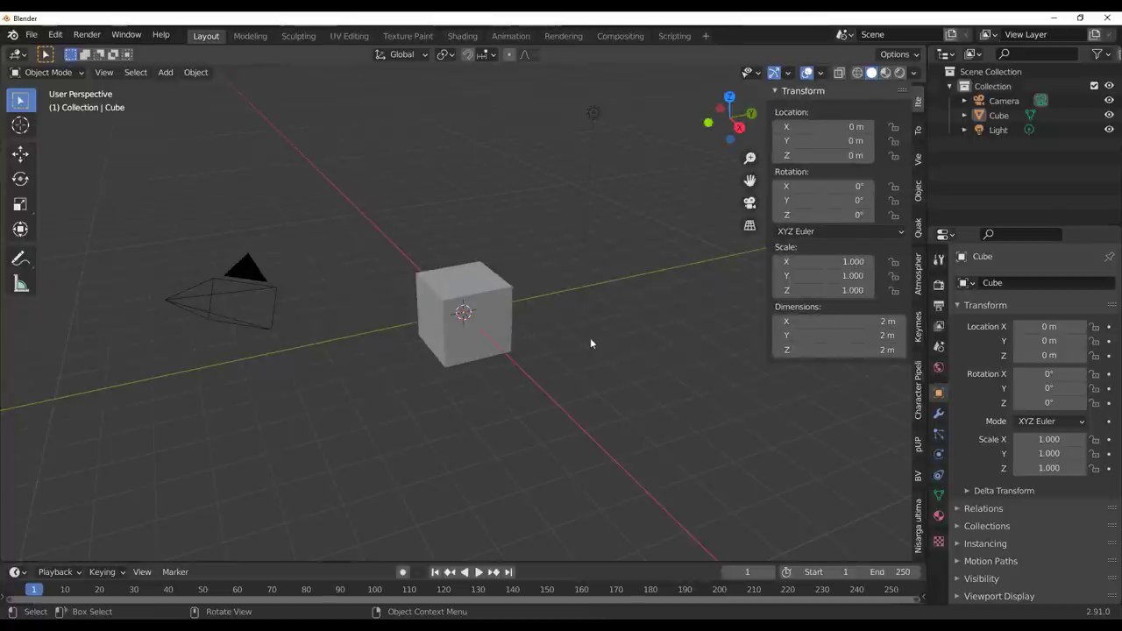
left_click(918, 542)
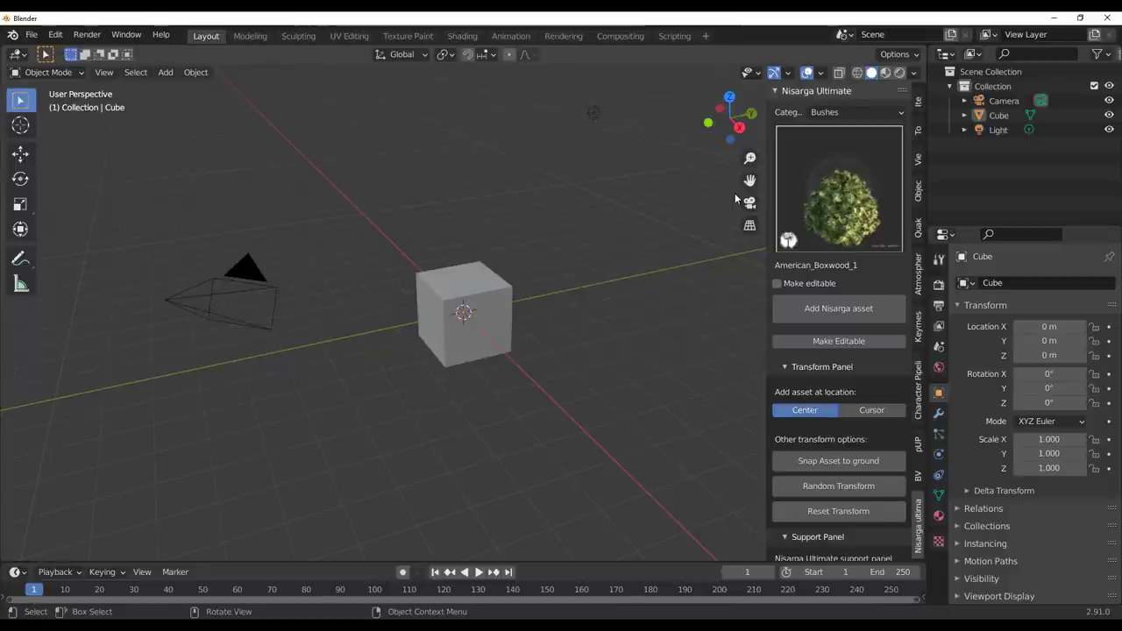
Delete the default cube and set the Nisarga Ultimate asset category to Trees
left_click(496, 294)
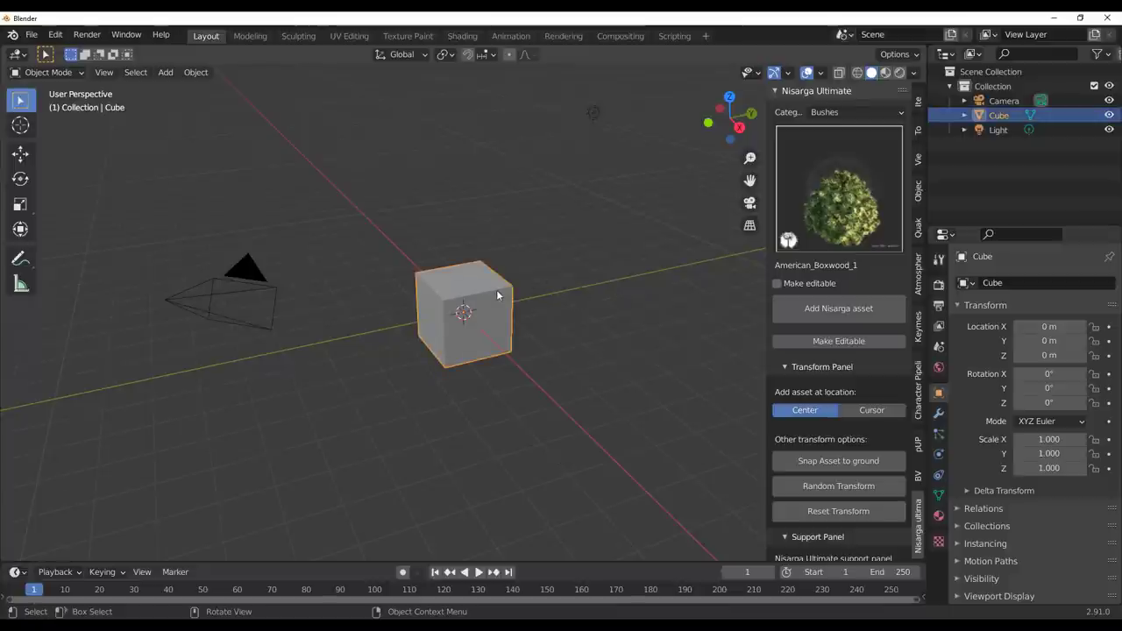
key("Delete")
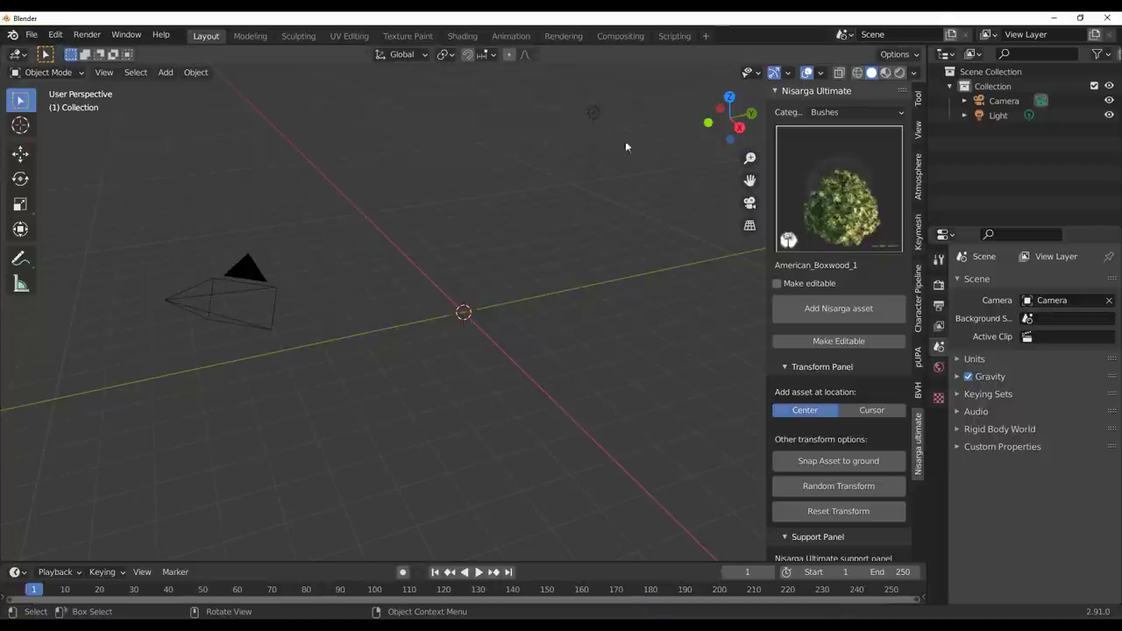
left_click(826, 114)
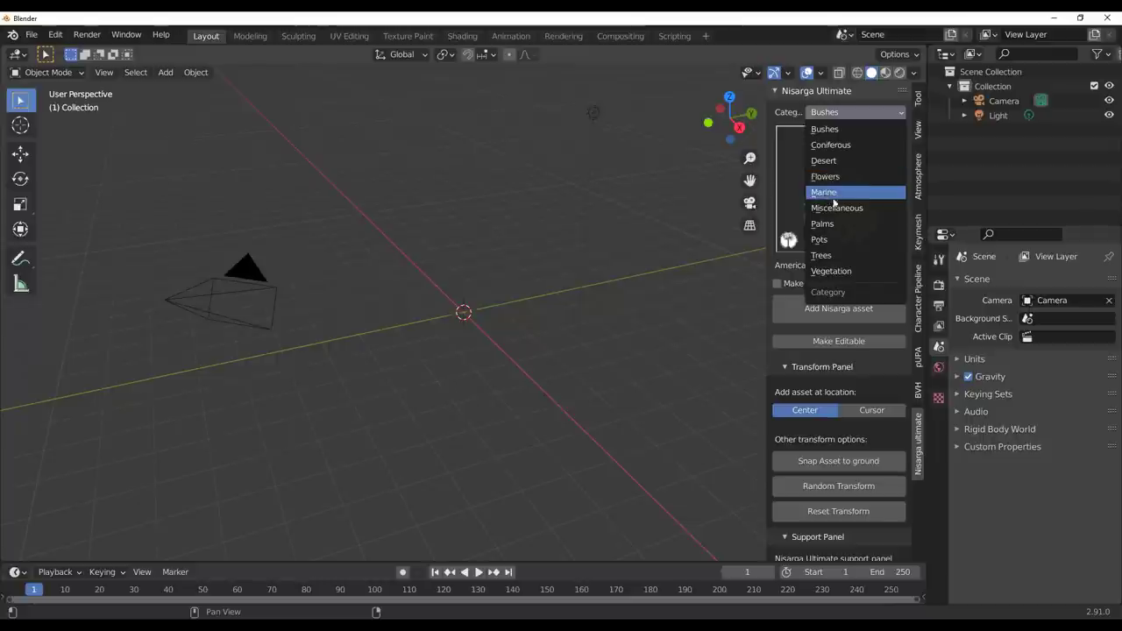
left_click(835, 254)
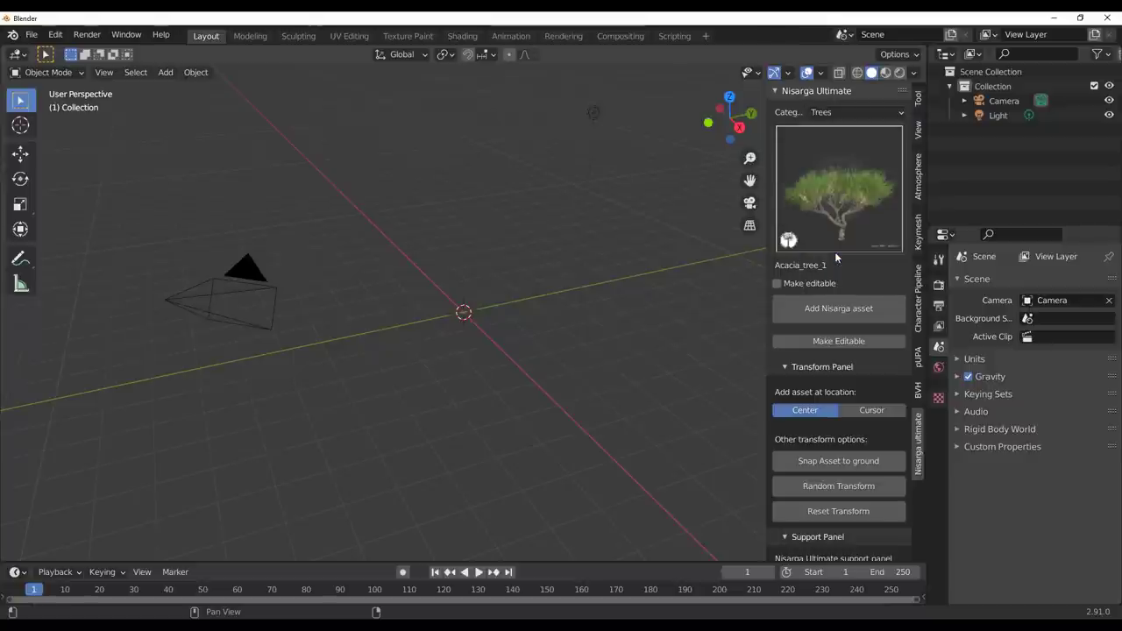
left_click(55, 34)
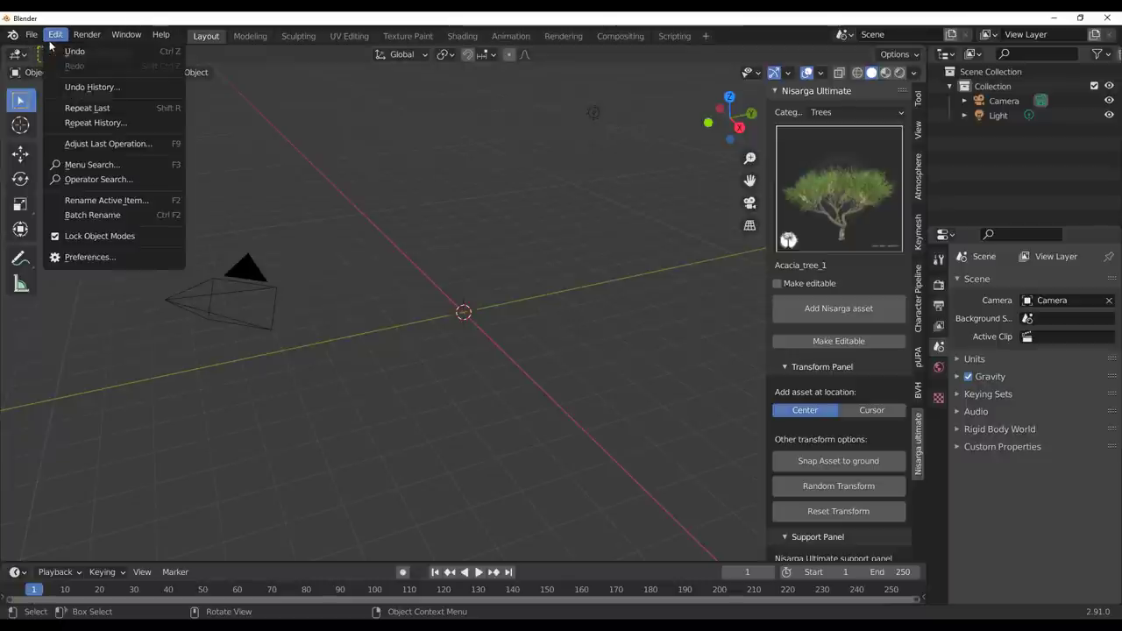
left_click(107, 258)
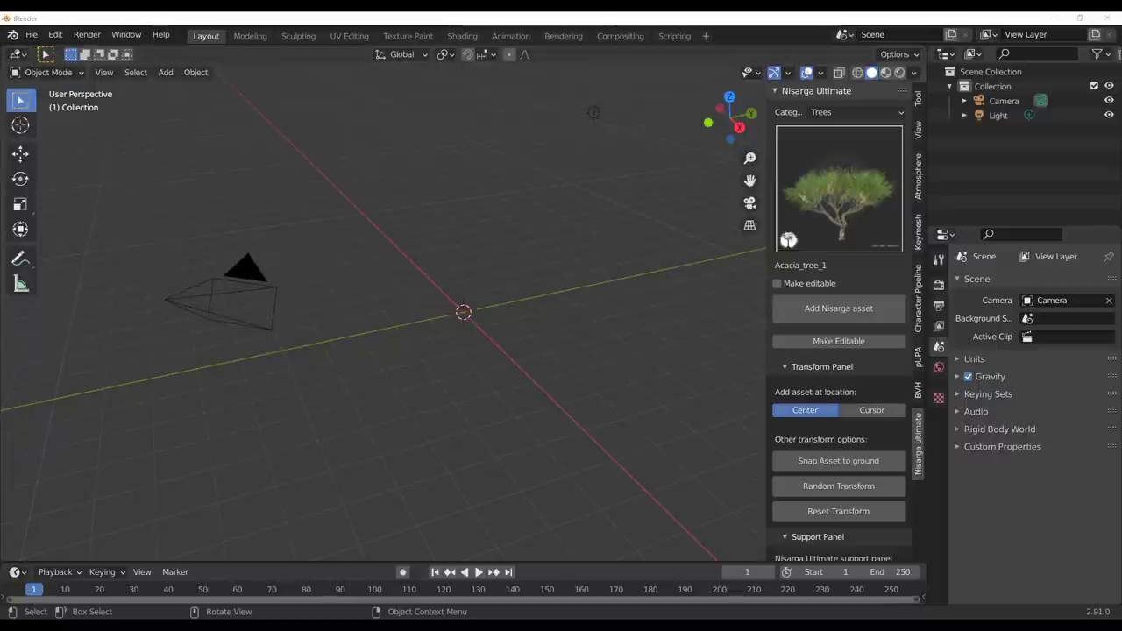
left_click_drag(420, 79, 387, 91)
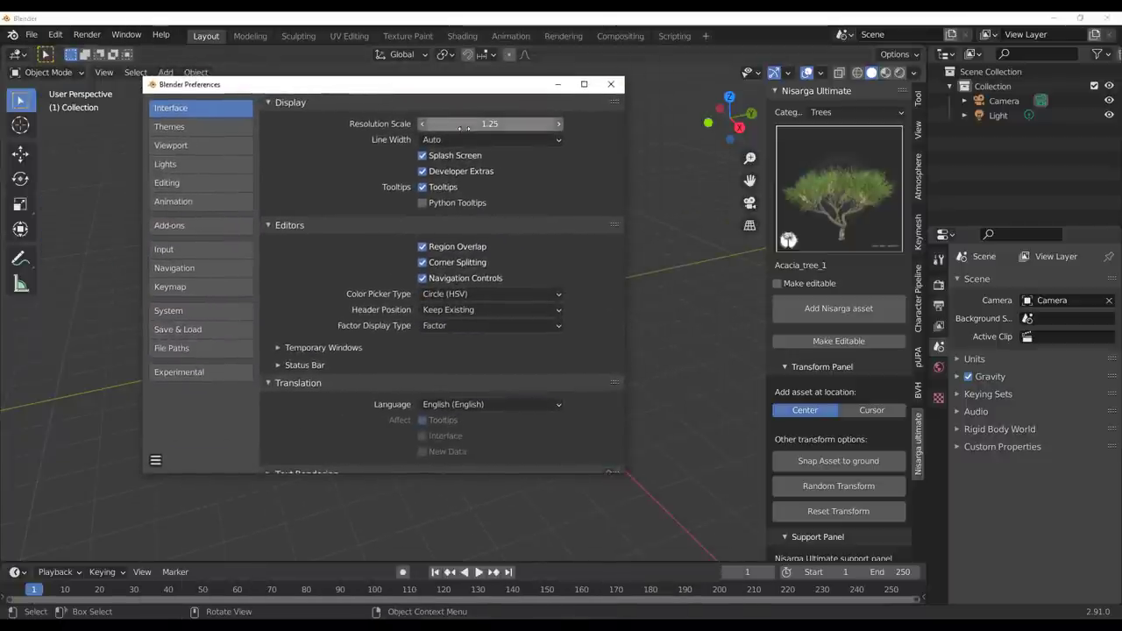
left_click(784, 171)
scroll(611, 616, "down", 2)
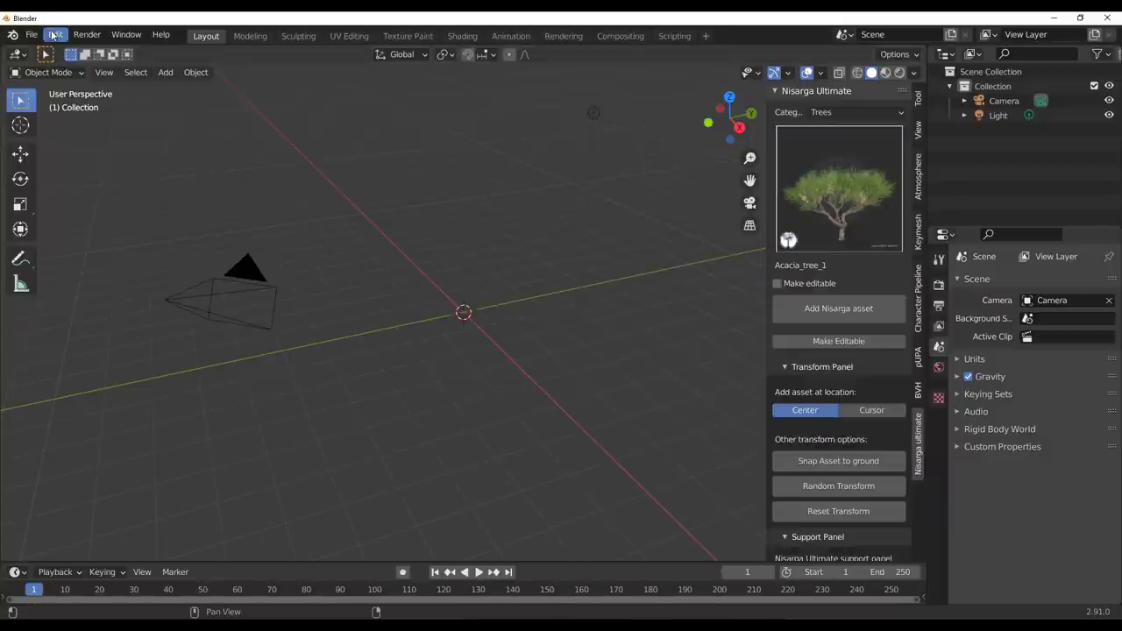
Lower the interface resolution scale in the preferences to shrink the whole interface, and close the preferences
left_click(55, 35)
left_click(132, 257)
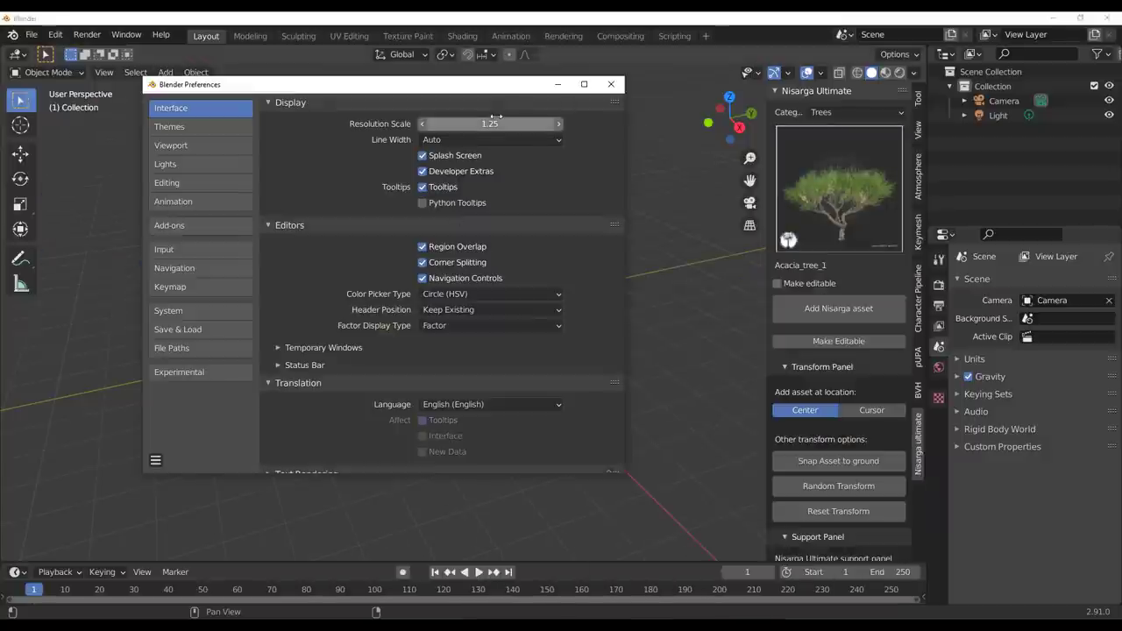
left_click_drag(489, 124, 376, 123)
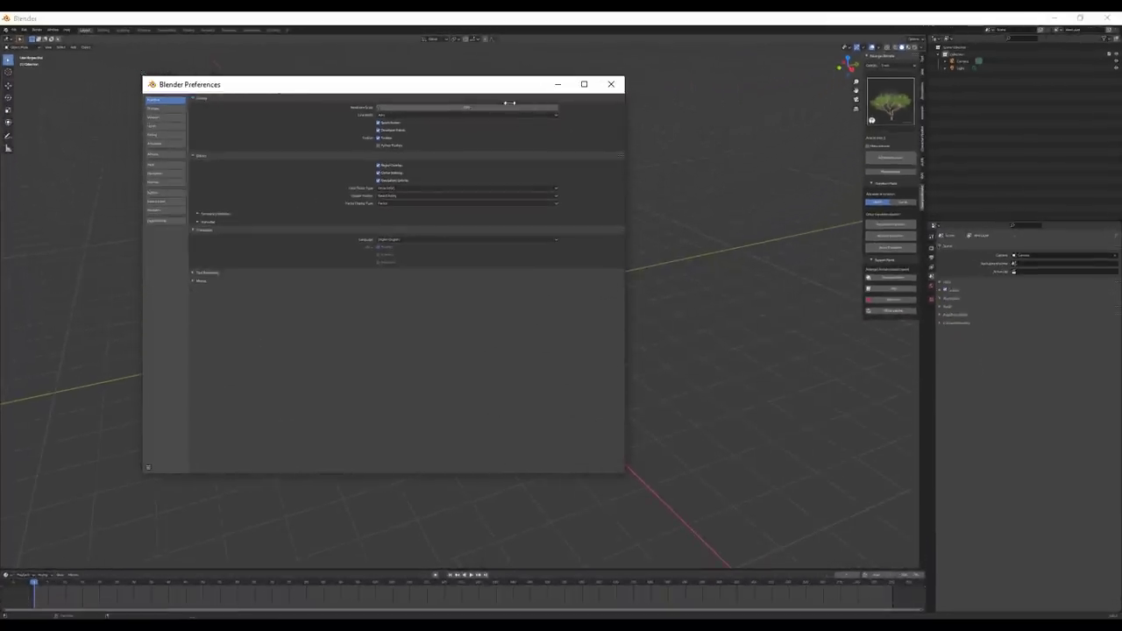
left_click_drag(552, 94, 432, 63)
Browse the Nisarga Ultimate tree assets and choose English_Oak
left_click(889, 105)
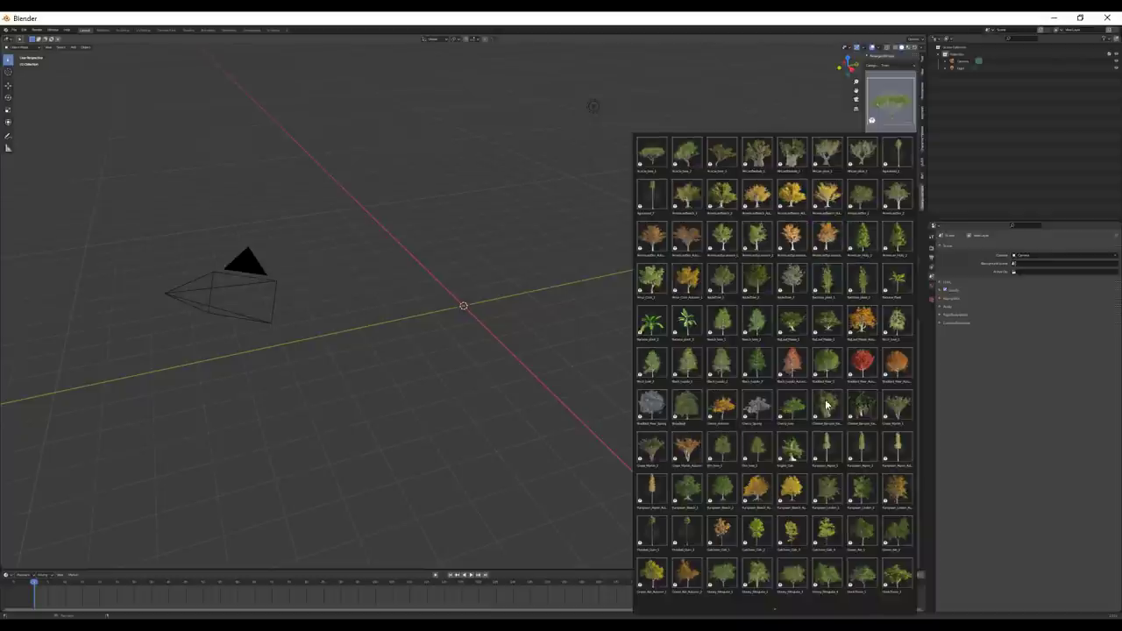
mouse_move(774, 614)
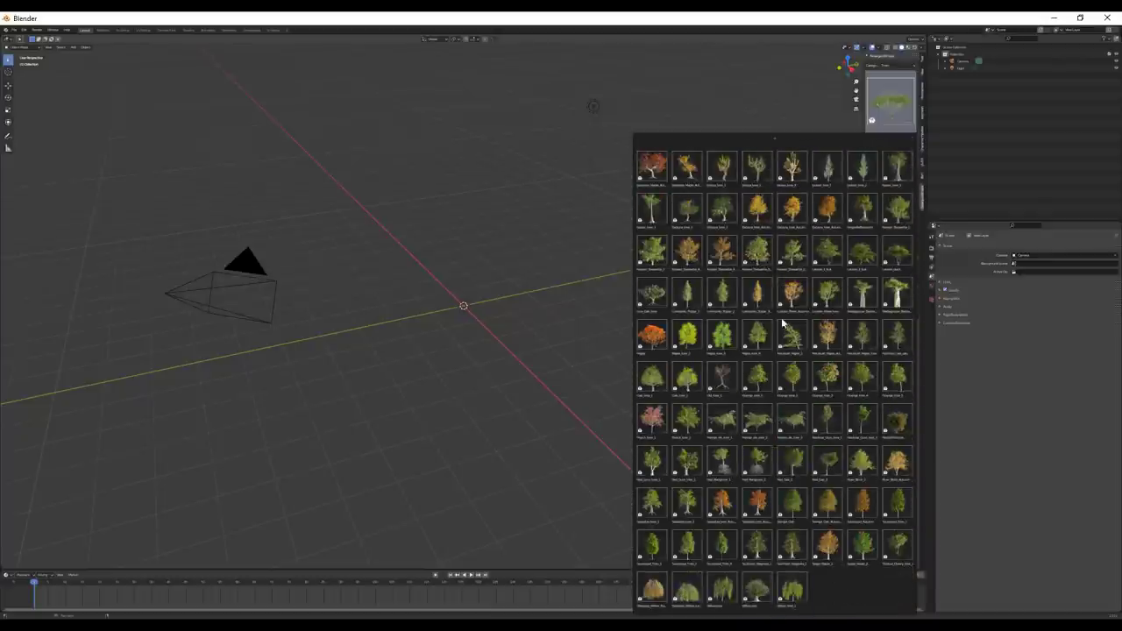
mouse_move(776, 139)
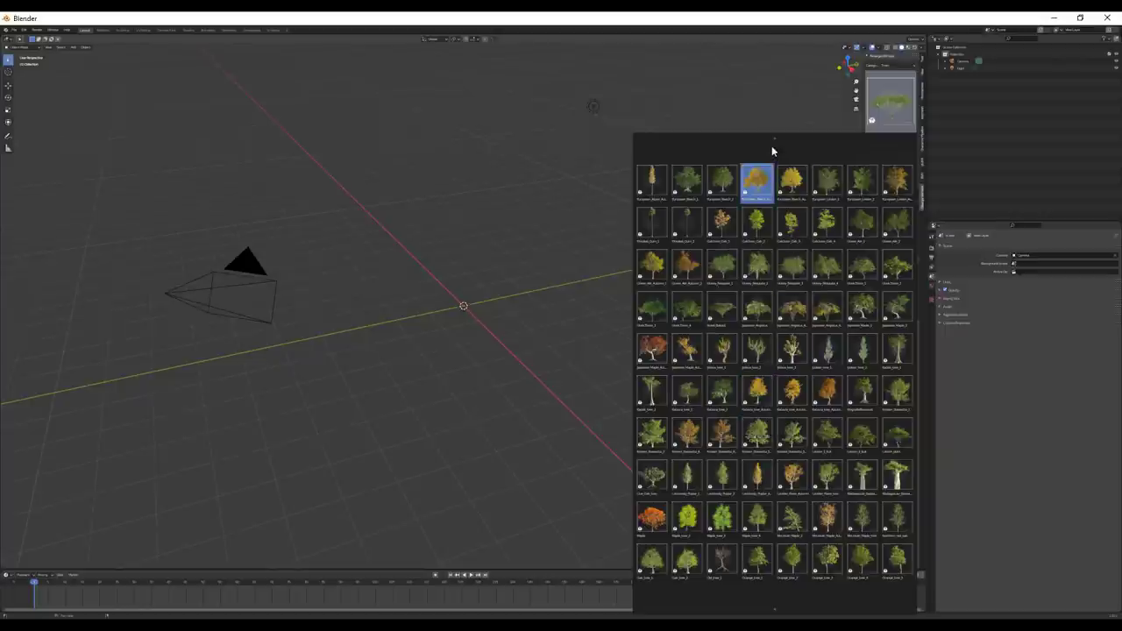
scroll(773, 138, "up", 2)
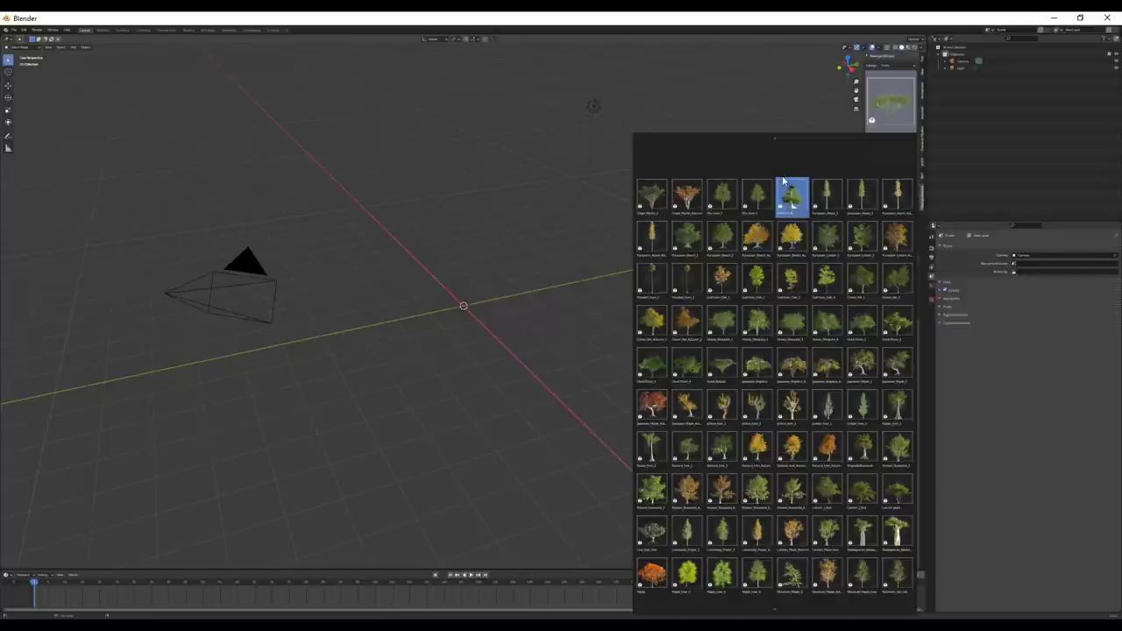
scroll(774, 144, "up", 3)
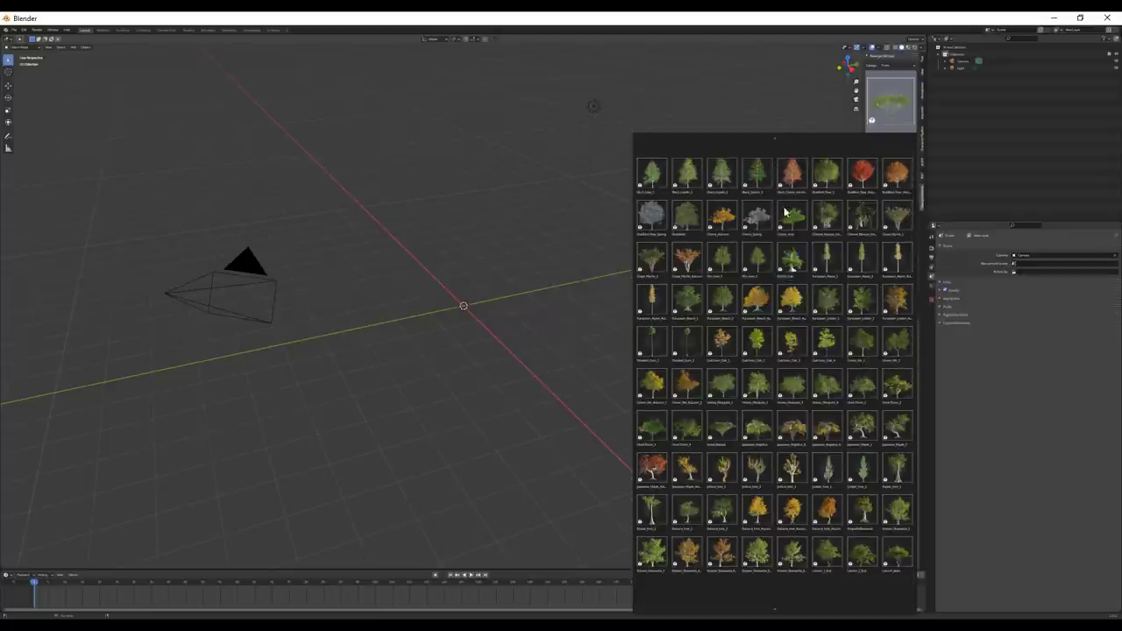
scroll(791, 276, "up", 1)
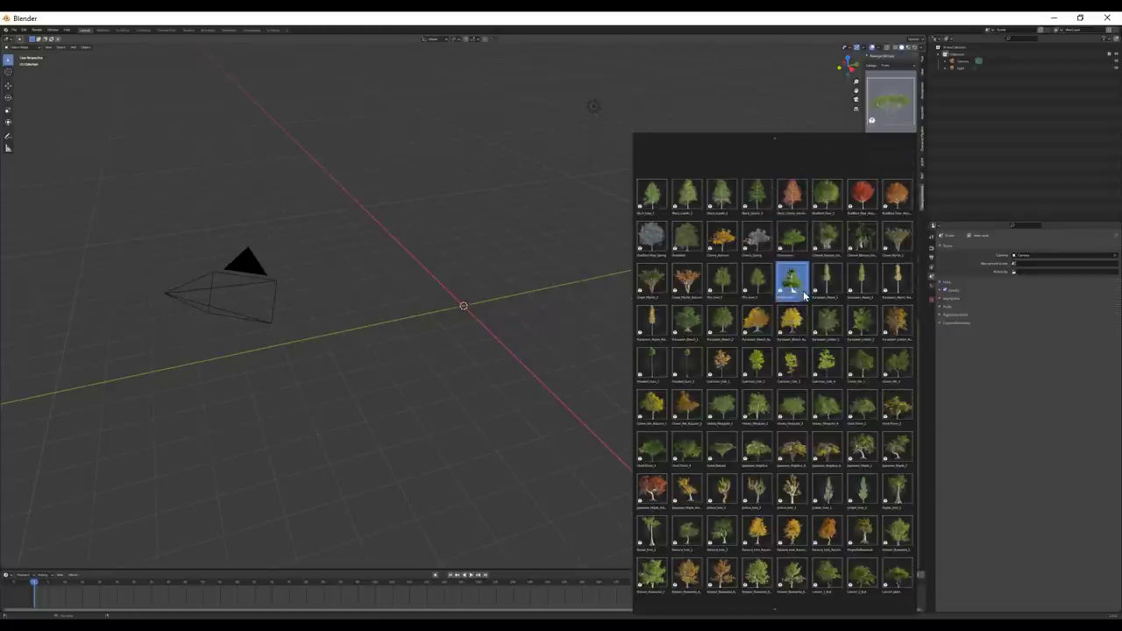
scroll(775, 141, "up", 2)
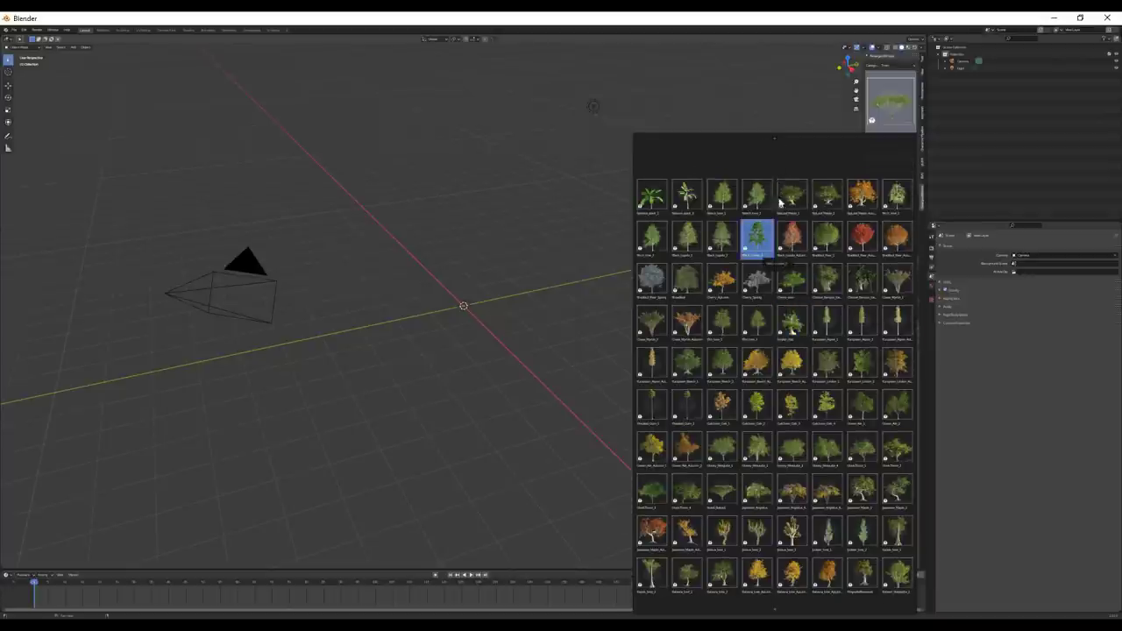
left_click(788, 323)
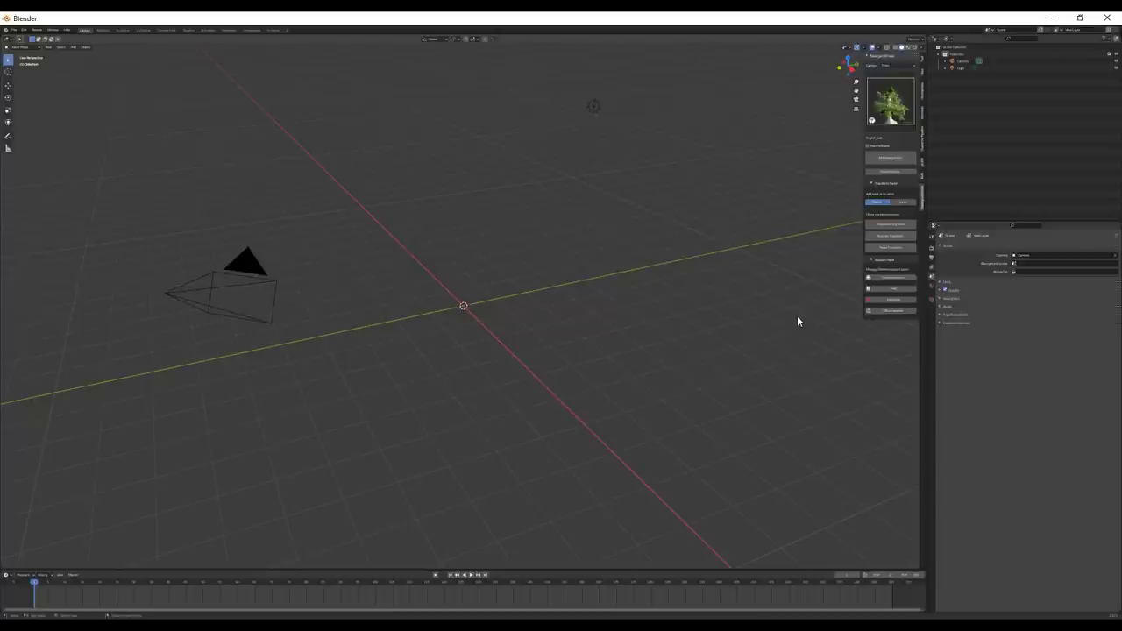
Set the interface resolution scale to 1.25 in the preferences, enlarge the preferences window and close it
left_click(25, 30)
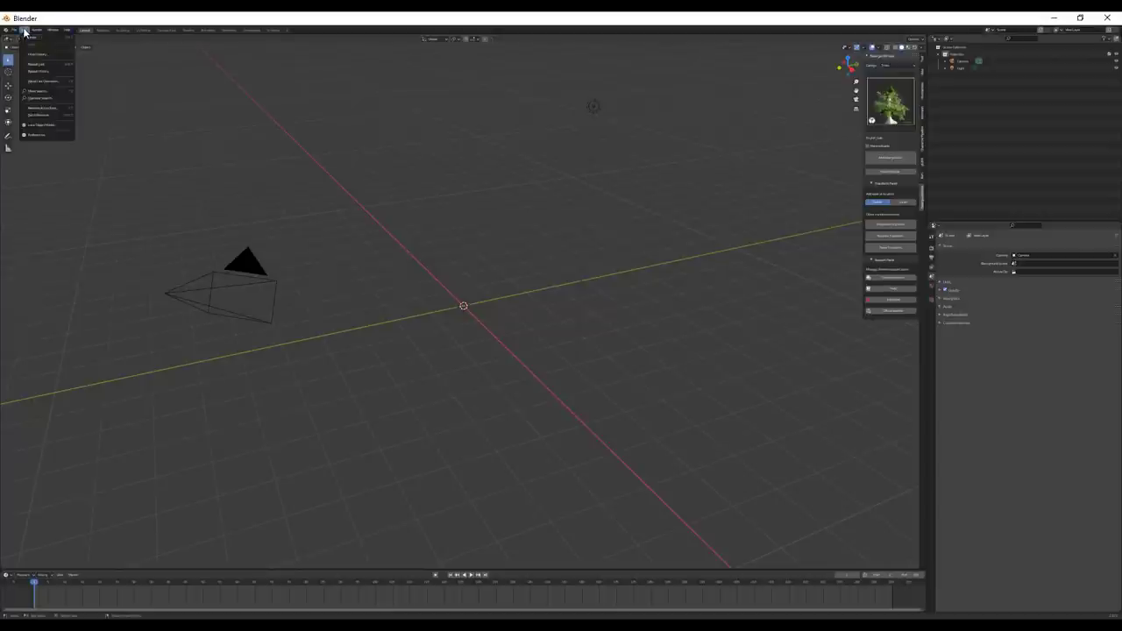
left_click(63, 137)
left_click_drag(160, 77, 179, 77)
left_click(178, 89)
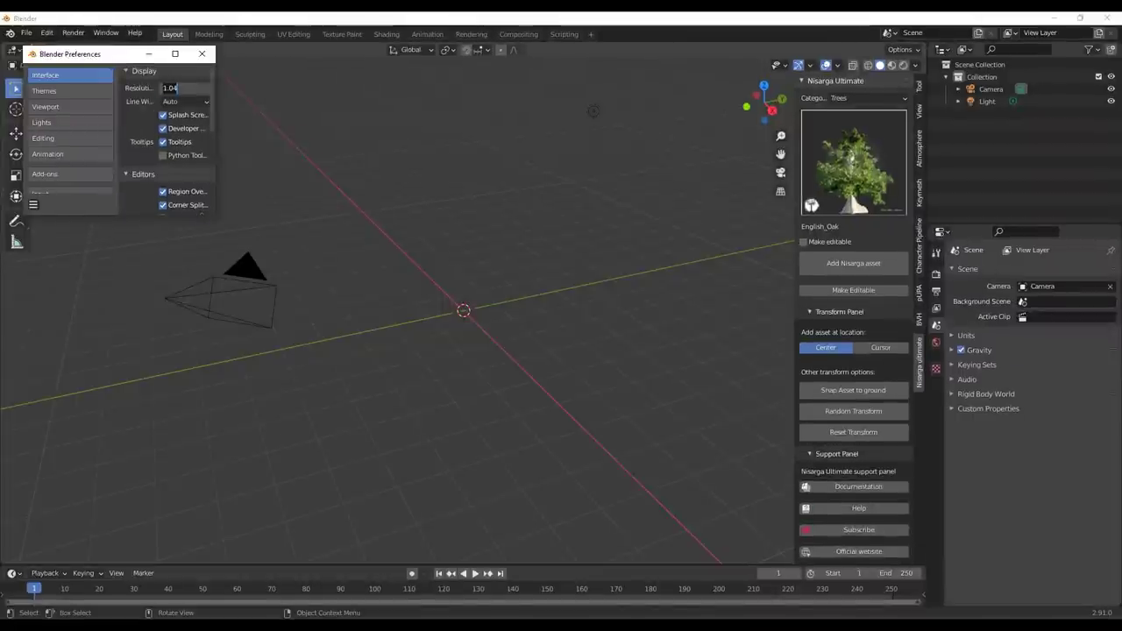
type("1.25")
key("Return")
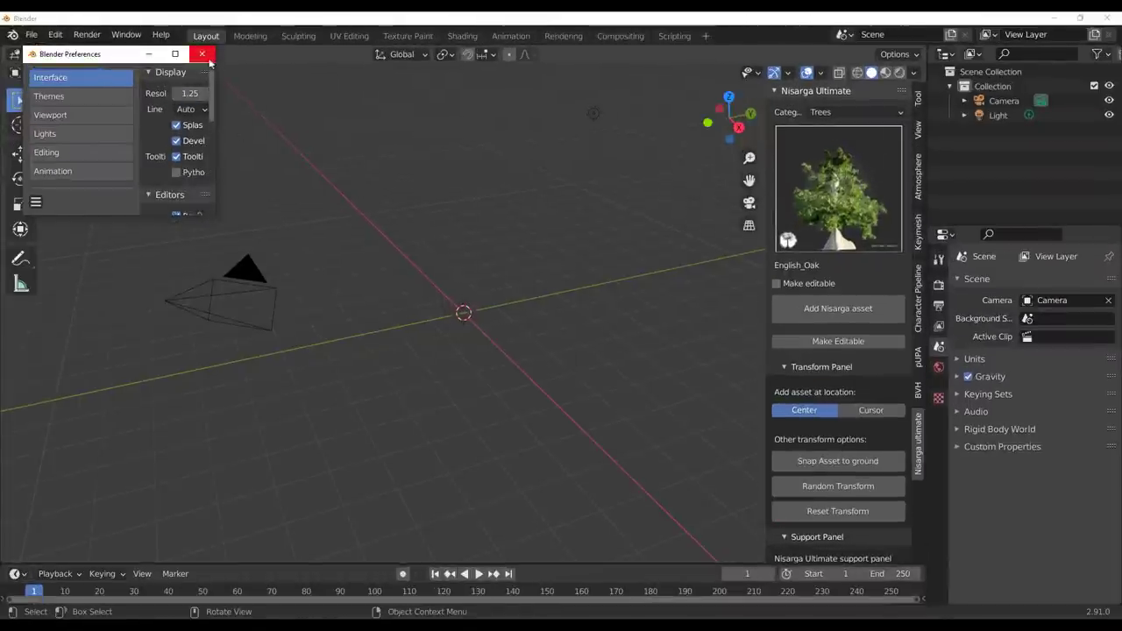
left_click_drag(210, 214, 403, 346)
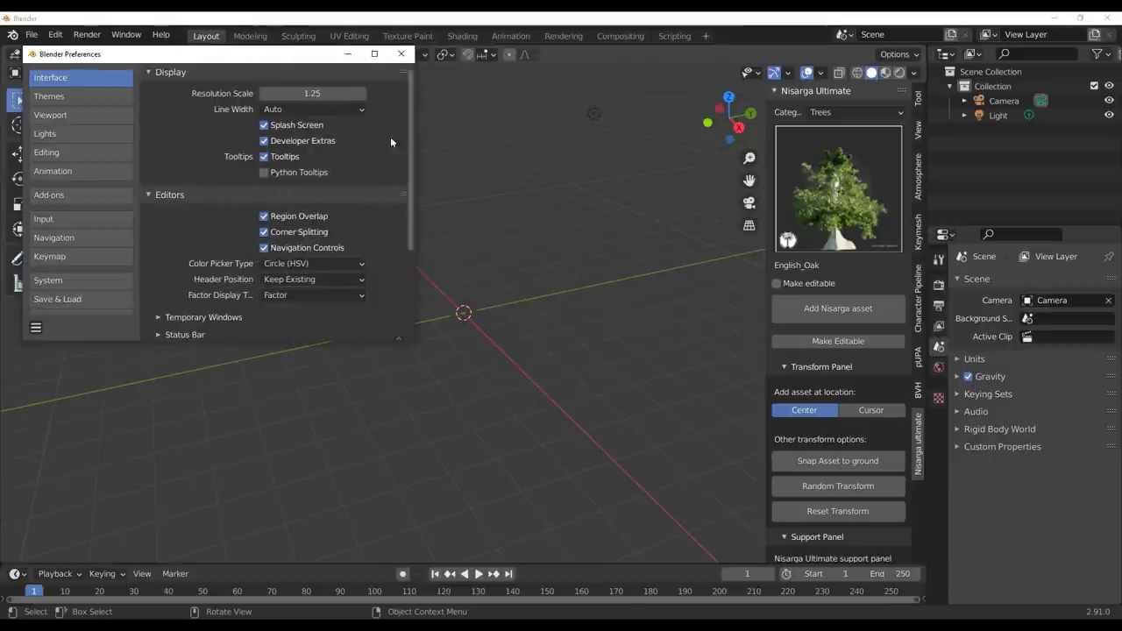
left_click(401, 52)
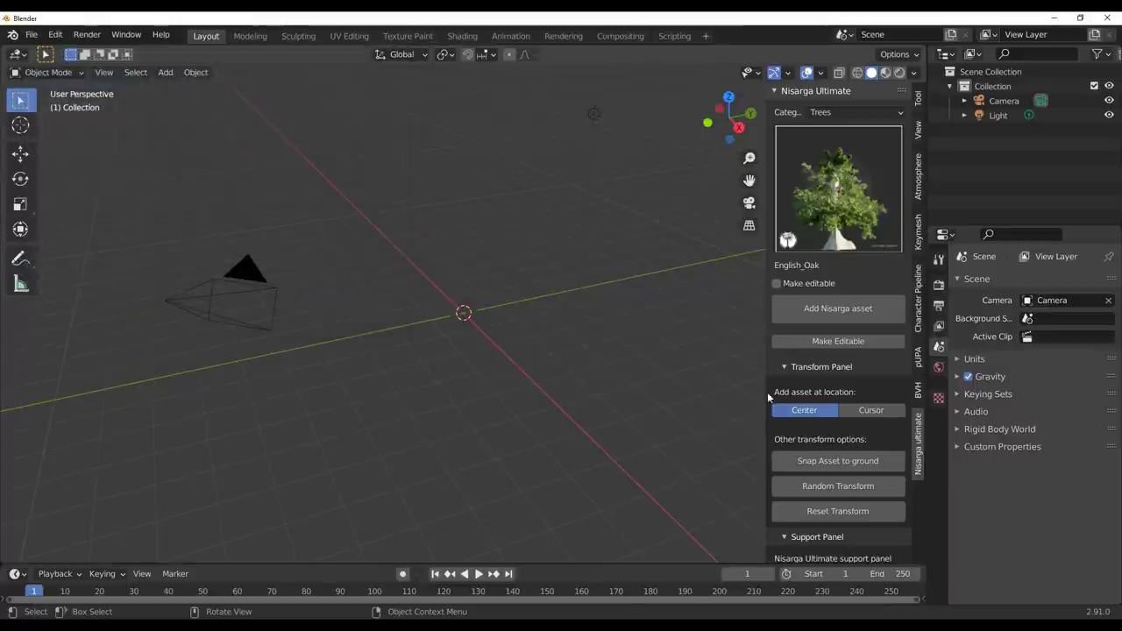
Add the English_Oak asset at the scene's center and inspect its trunk and foliage from several angles
left_click(836, 310)
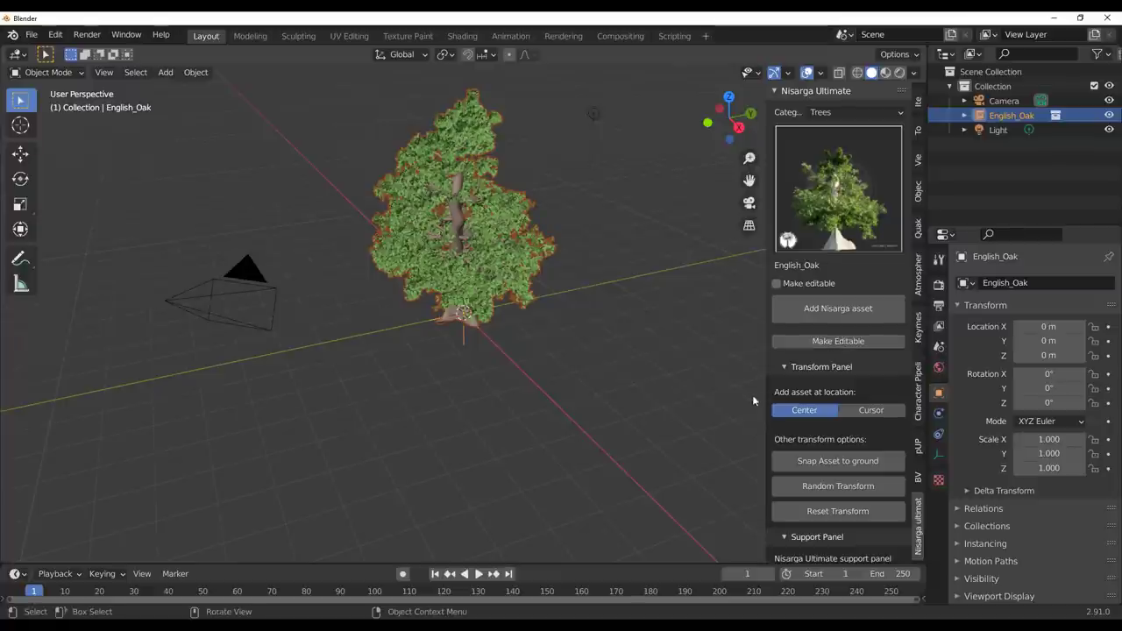
middle_click_drag(544, 324, 454, 252)
scroll(462, 234, "up", 4)
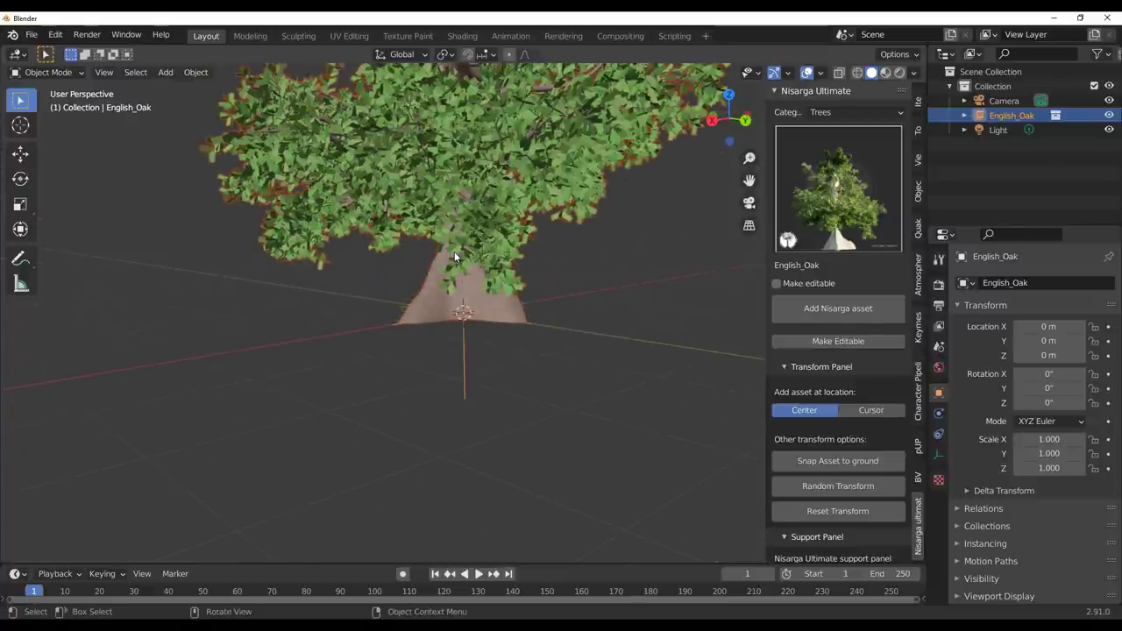
scroll(454, 252, "down", 3)
scroll(454, 252, "up", 4)
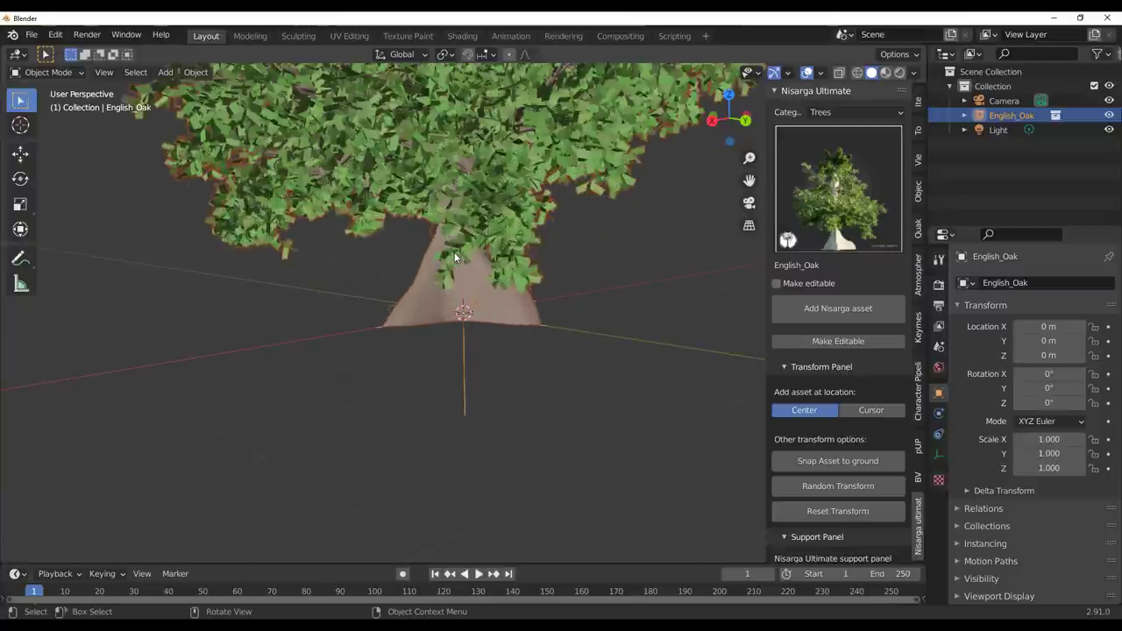
scroll(454, 253, "down", 3)
middle_click_drag(454, 253, 605, 280)
Place the 3D cursor on the ground away from the oak and set the asset location option to Cursor
scroll(832, 368, "down", 4)
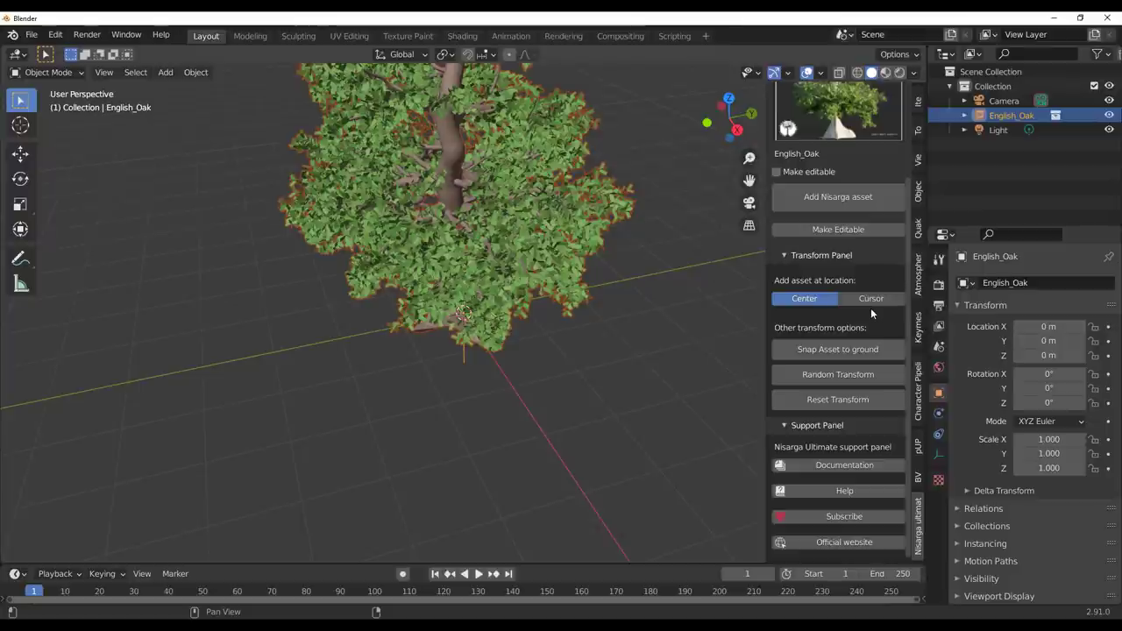
scroll(466, 306, "down", 5)
middle_click_drag(465, 306, 464, 399)
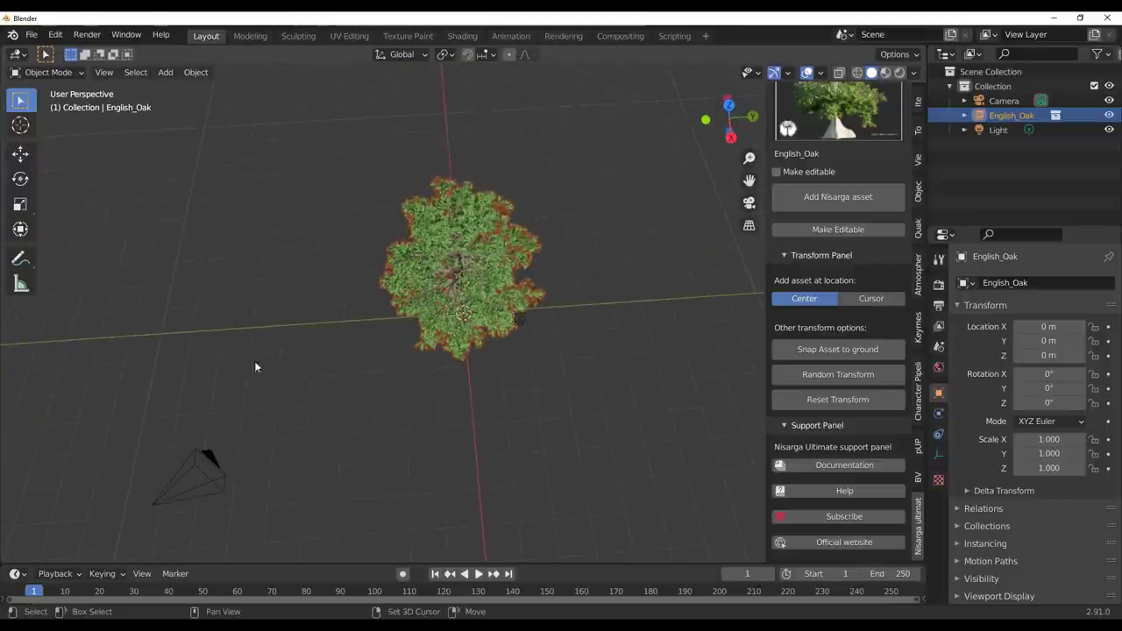
middle_click_drag(289, 364, 543, 333)
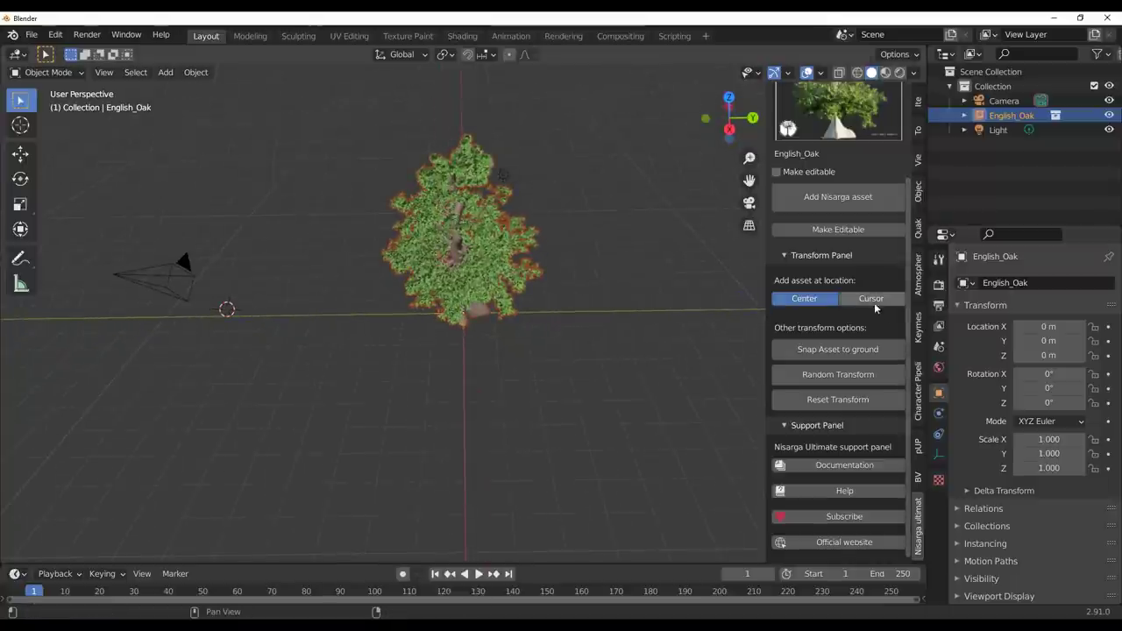
scroll(774, 264, "up", 4)
Choose the American_Holly_1 tree, add it at the 3D cursor and frame it in the viewport
left_click(846, 190)
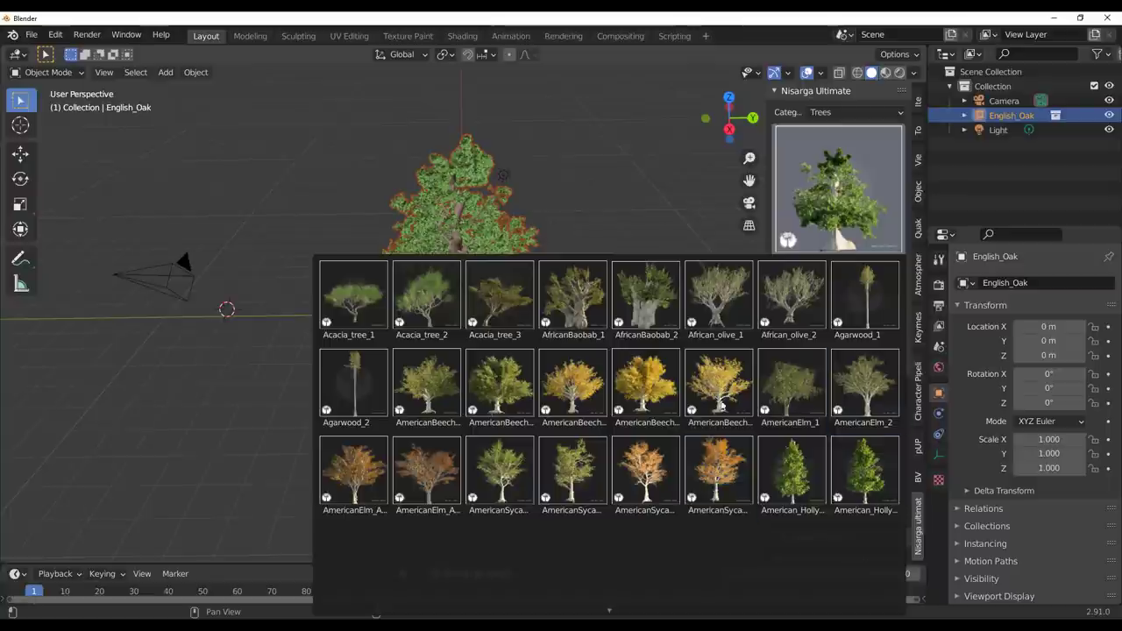
left_click(790, 475)
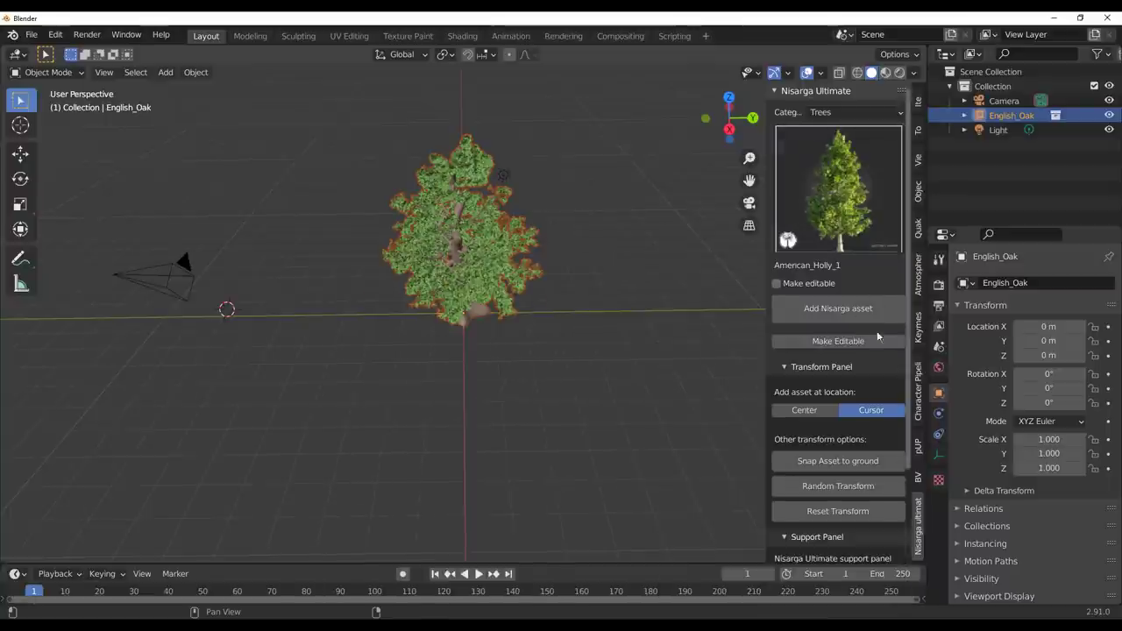
left_click(831, 310)
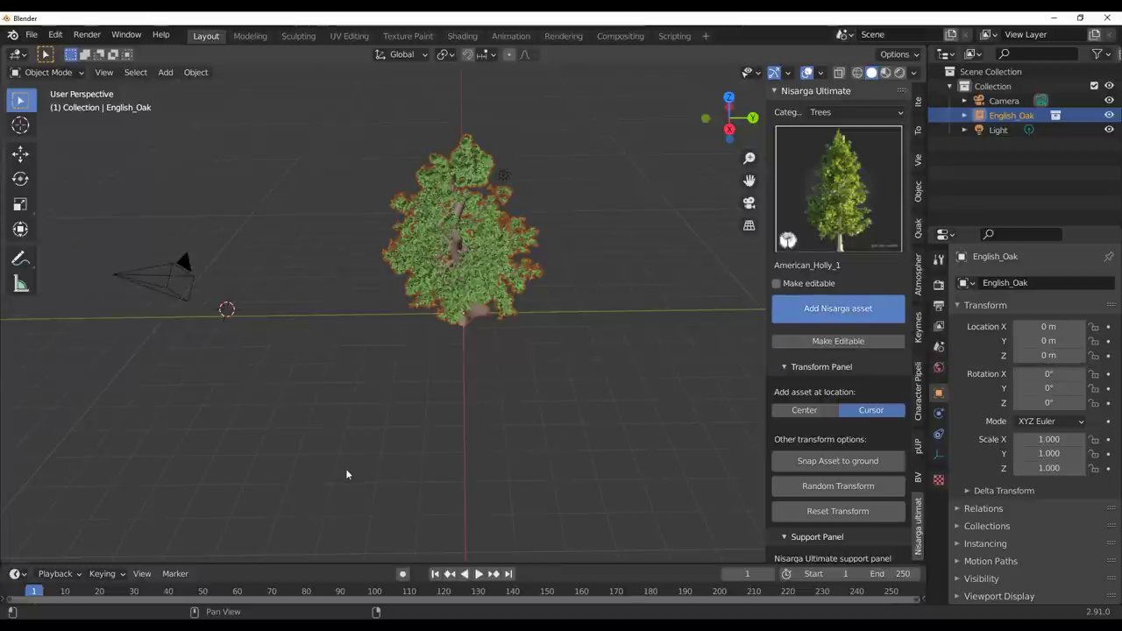
key("KP_Decimal")
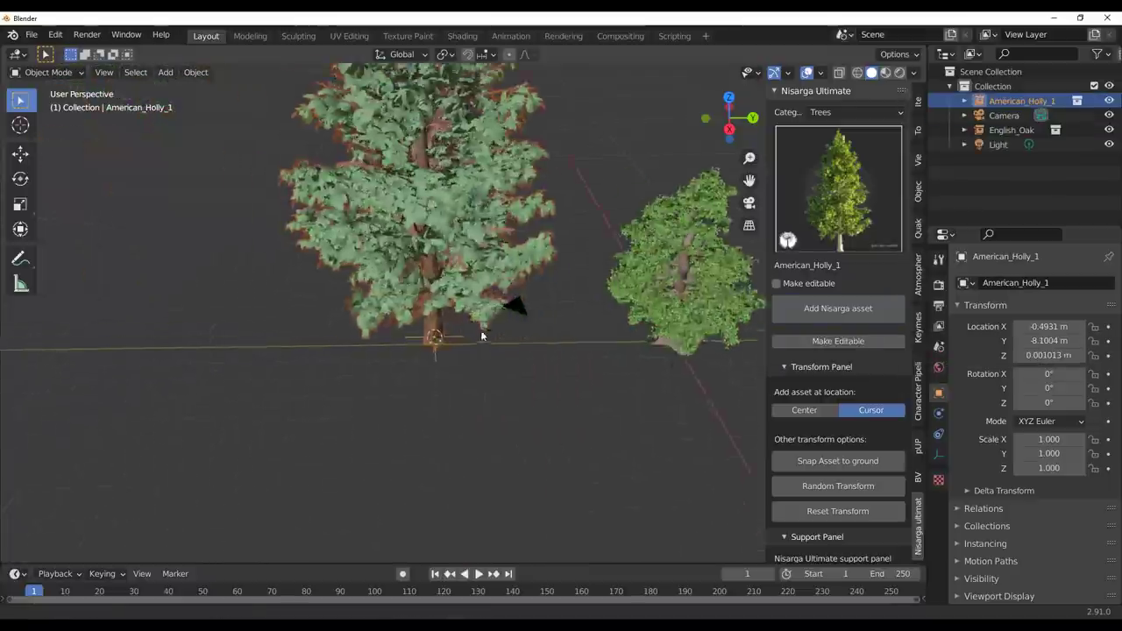
Select both the holly and the oak and raise them together about 9.3 m along Z
scroll(511, 277, "down", 2)
middle_click_drag(592, 298, 406, 290, "shift")
left_click(262, 237, "shift")
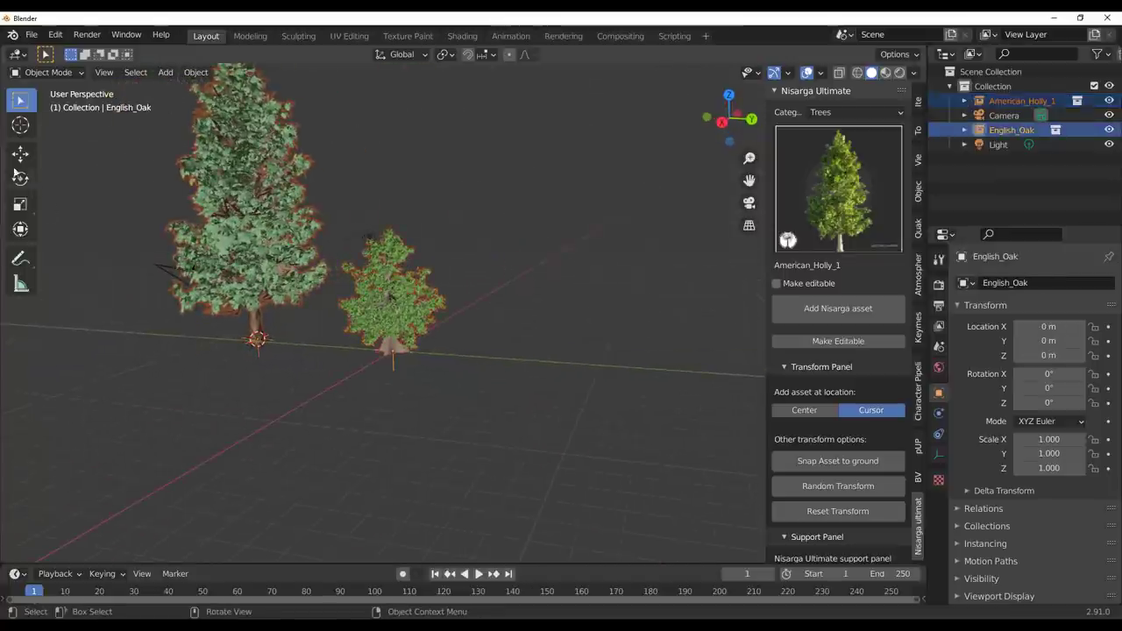
left_click(30, 156)
left_click_drag(319, 293, 342, 190)
Add a mesh plane at the 3D cursor and scale it to about 15.64 as the ground
left_click(478, 335)
key("shift+a")
mouse_move(462, 313)
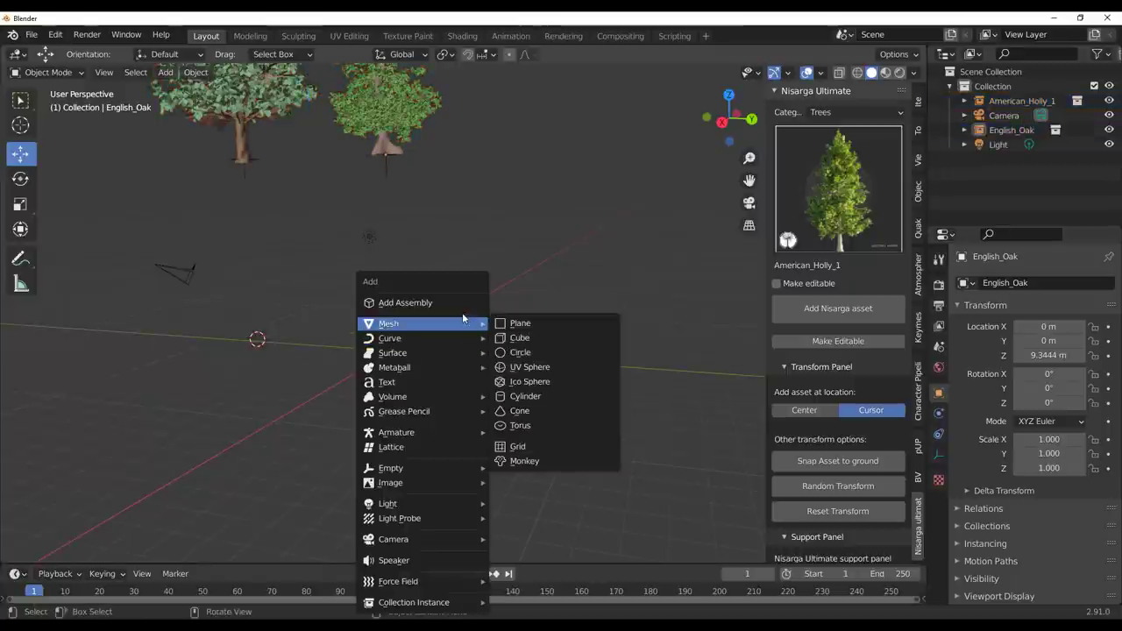
left_click(543, 324)
middle_click_drag(246, 351, 303, 388)
key("s")
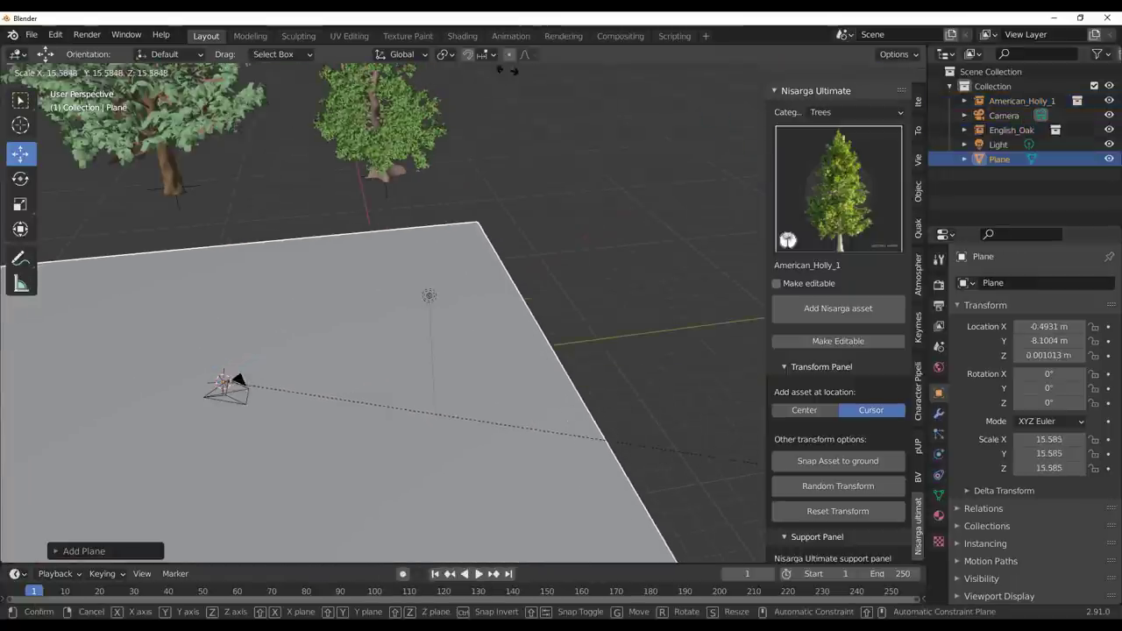
left_click(505, 102)
Select only the two floating trees and snap them to the ground plane
scroll(458, 191, "down", 4)
middle_click_drag(518, 276, 479, 242)
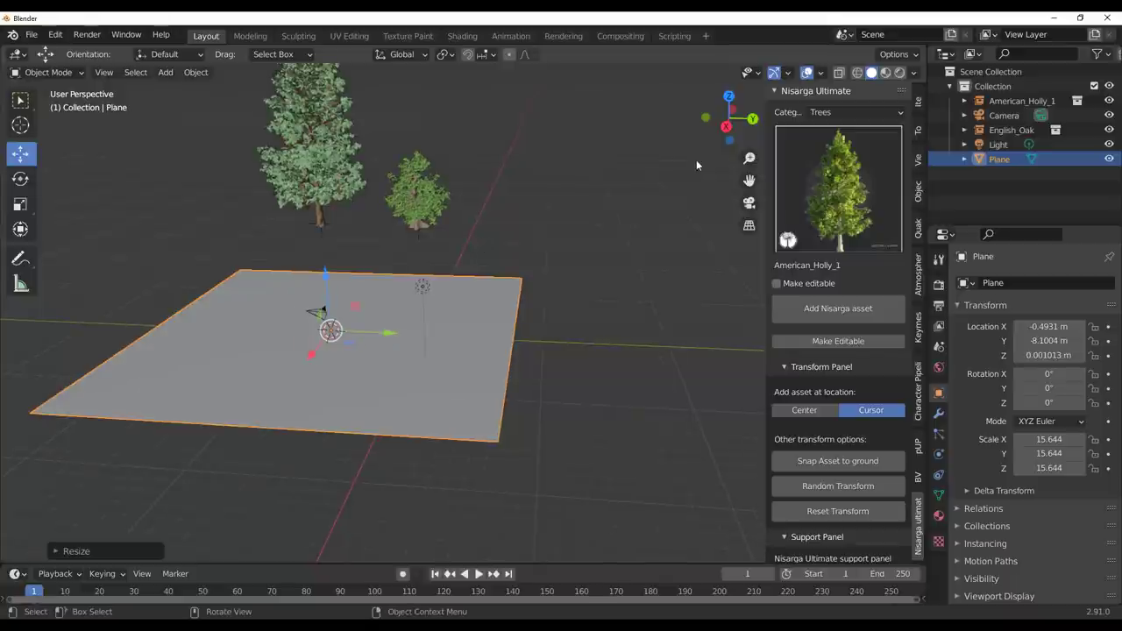
middle_click_drag(606, 223, 605, 194)
left_click_drag(556, 160, 187, 270)
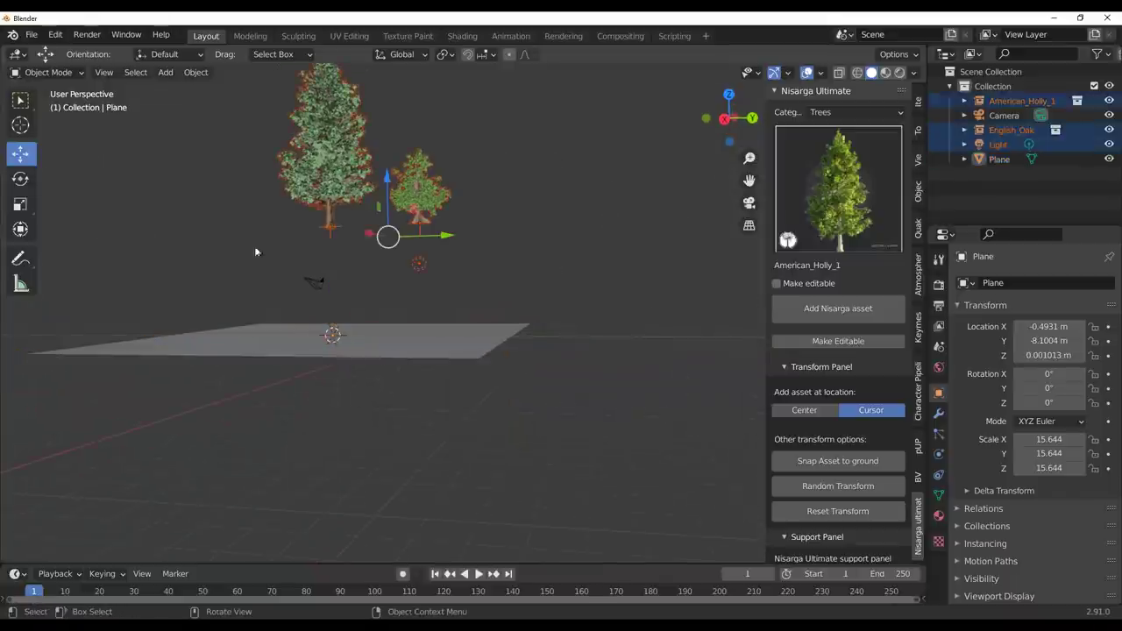
left_click(520, 168)
left_click(430, 214)
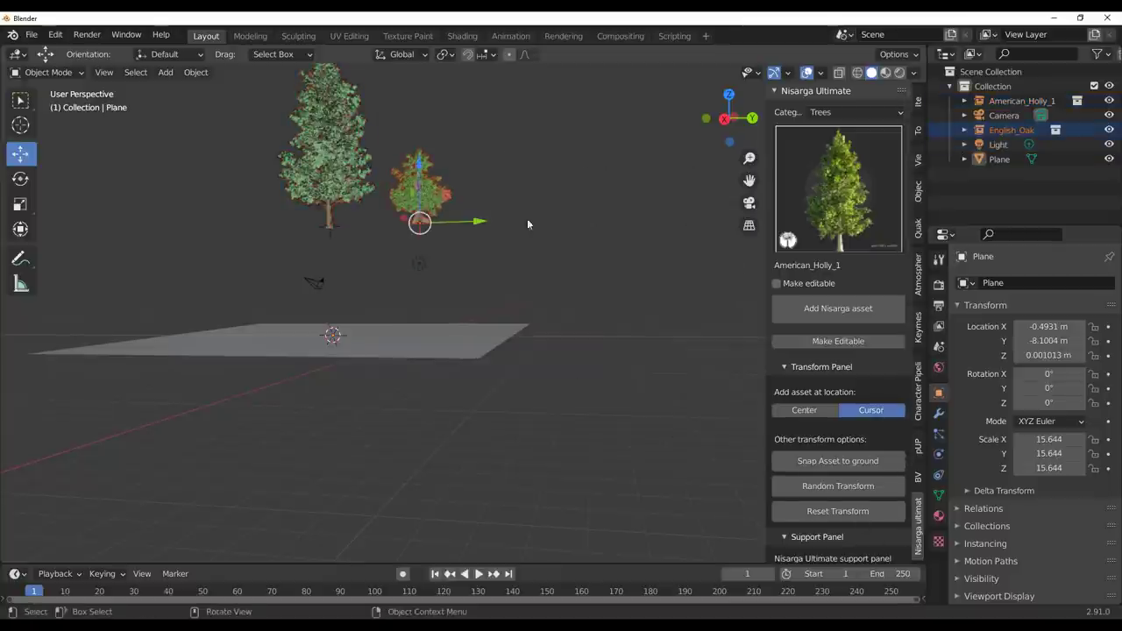
left_click_drag(585, 115, 267, 245)
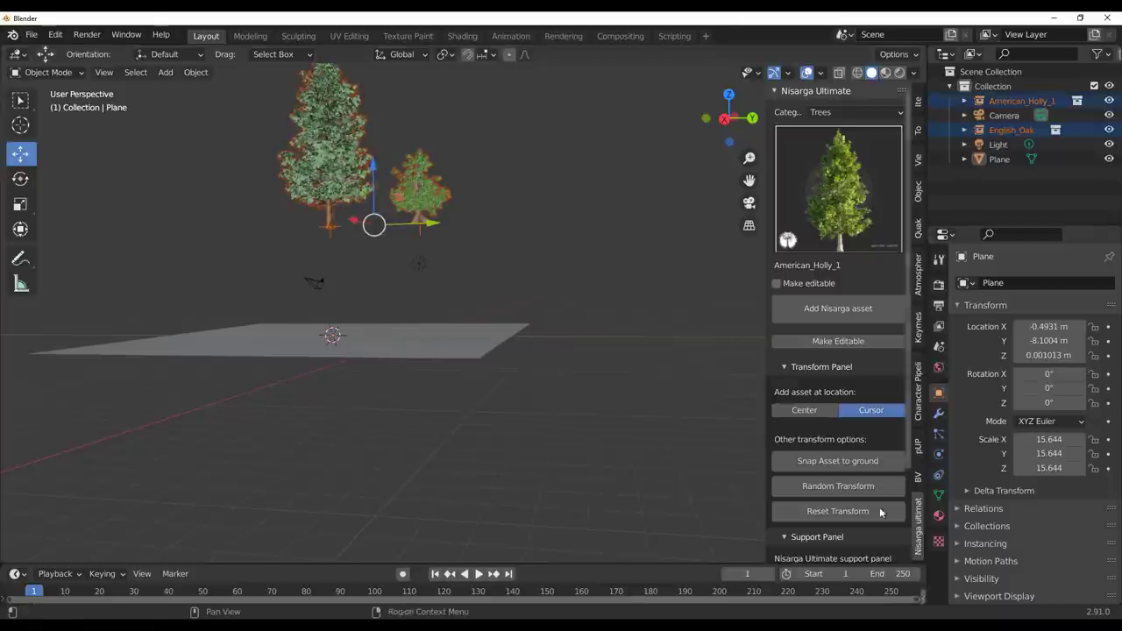
left_click(859, 469)
middle_click_drag(450, 337, 453, 392)
scroll(418, 403, "up", 4)
scroll(453, 387, "down", 3)
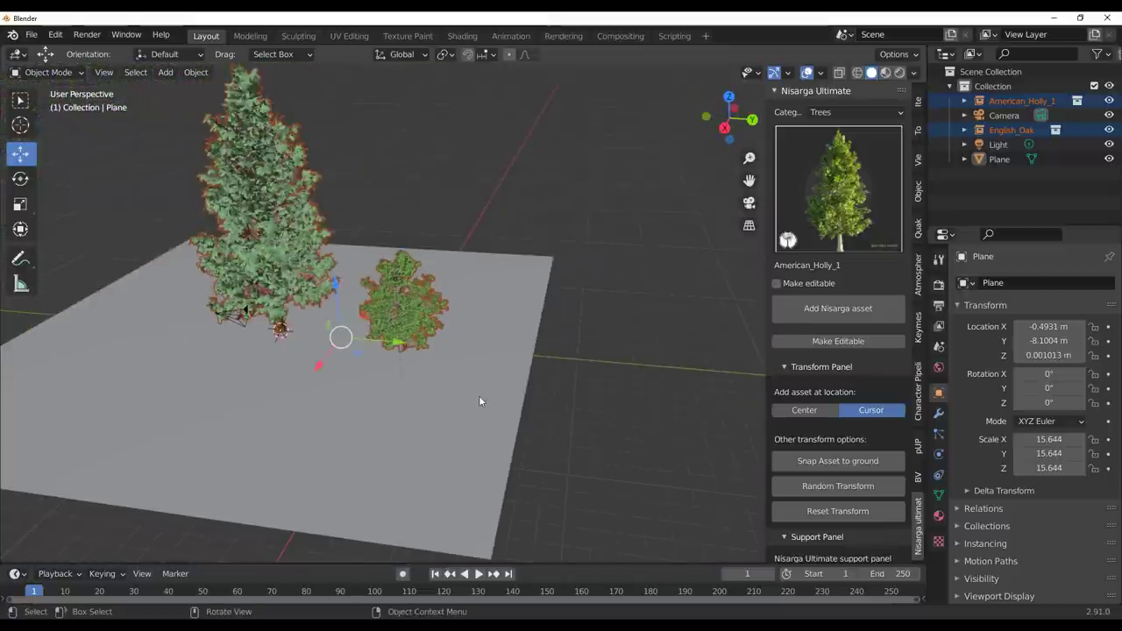
Move both trees and the ground plane together about 5.2 m along Y, and deselect everything
left_click(478, 402, "shift")
key("g")
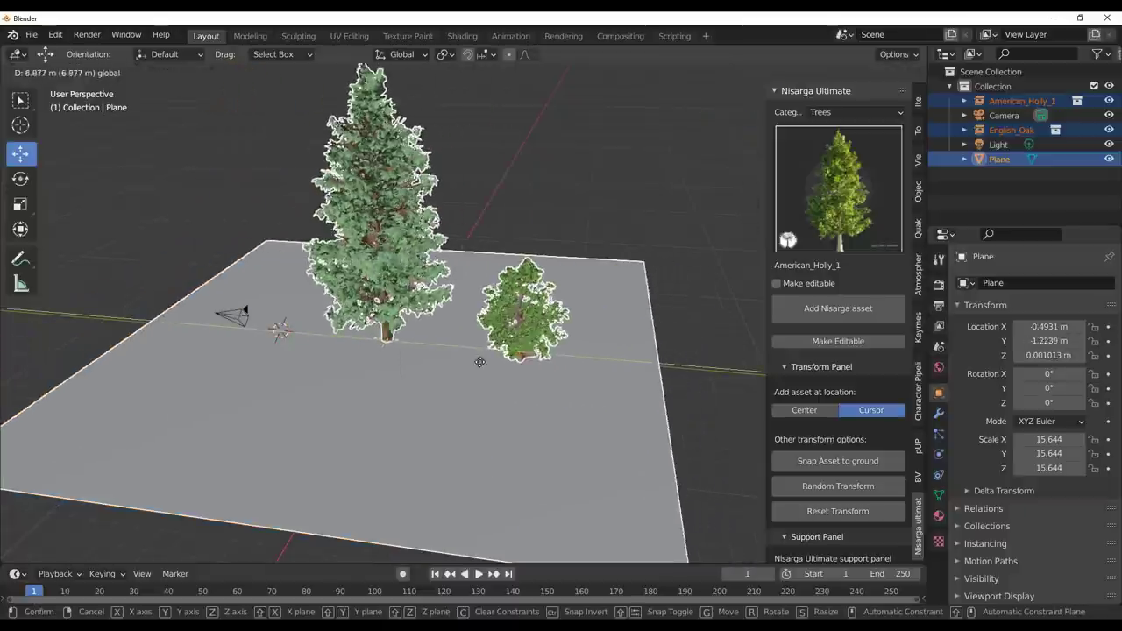
left_click(459, 358)
left_click(578, 192)
Select the American holly tree and apply Nisarga's Random Transform to it repeatedly
middle_click_drag(552, 298, 471, 282)
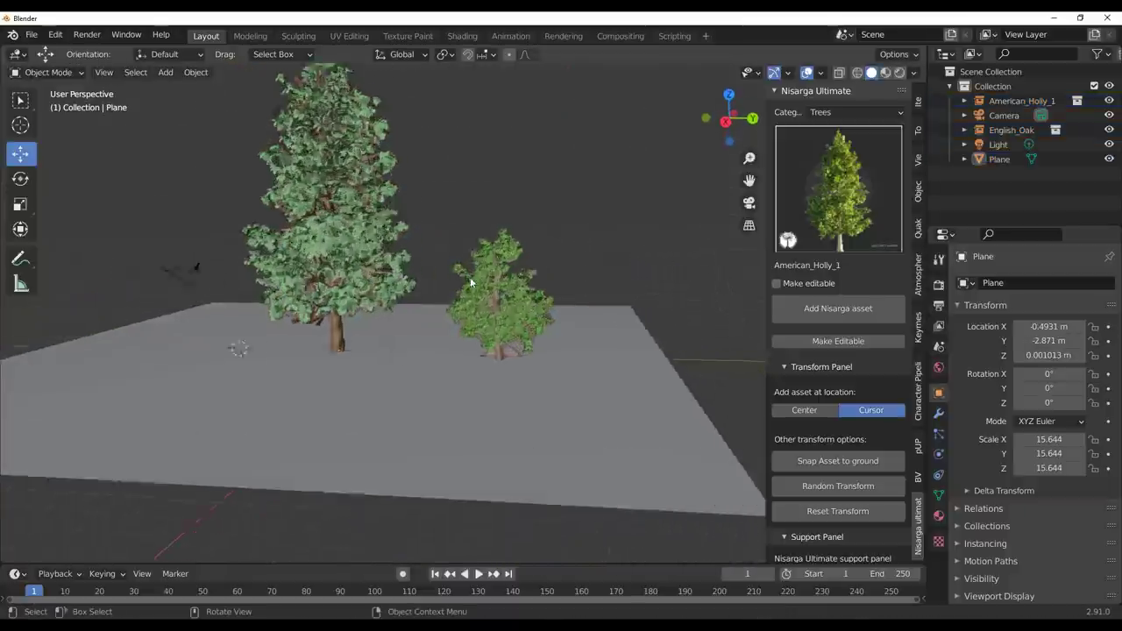
scroll(471, 282, "up", 3)
middle_click_drag(582, 339, 561, 330)
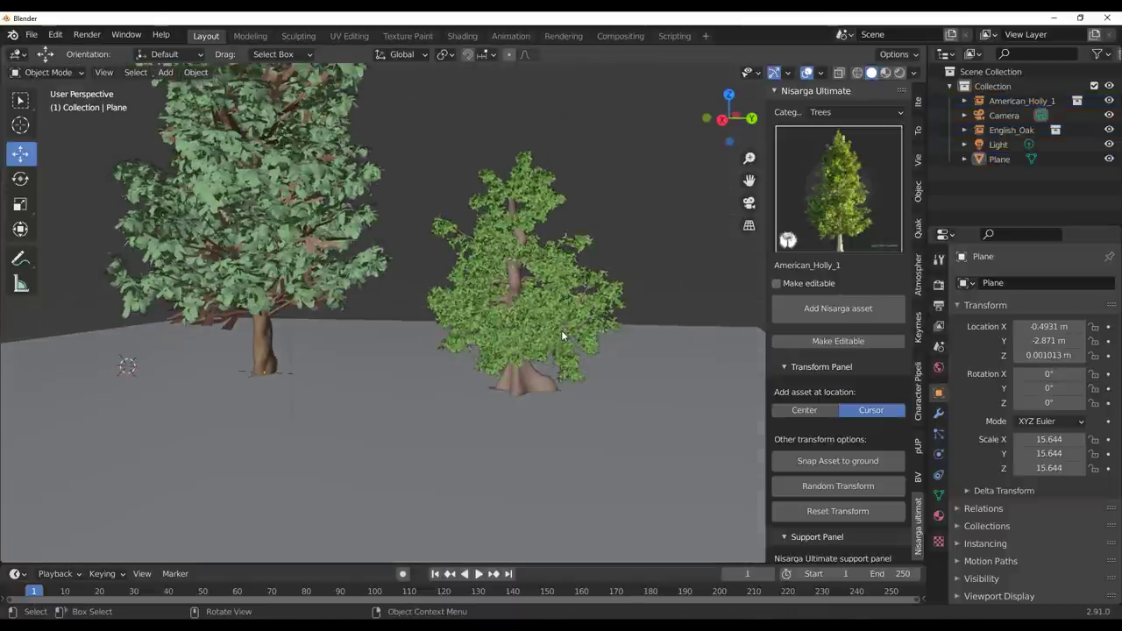
left_click(257, 255)
middle_click_drag(256, 255, 621, 534)
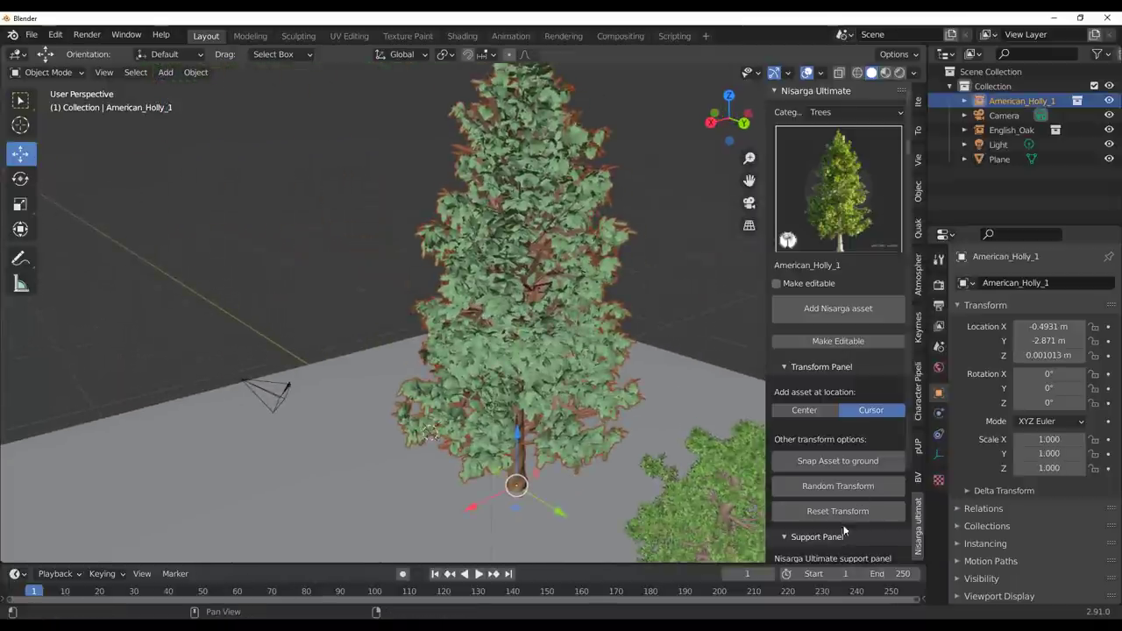
left_click(842, 486)
left_click(845, 487)
left_click(851, 489)
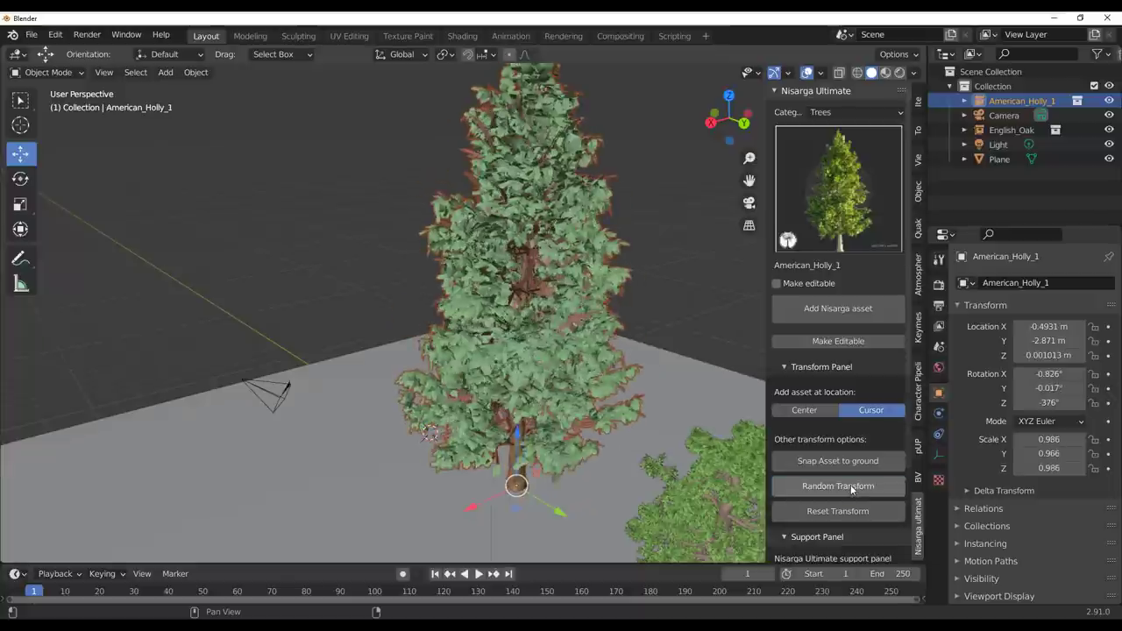
left_click(851, 489)
left_click(851, 489)
left_click(851, 489)
left_click(851, 489)
left_click(851, 489)
left_click(851, 489)
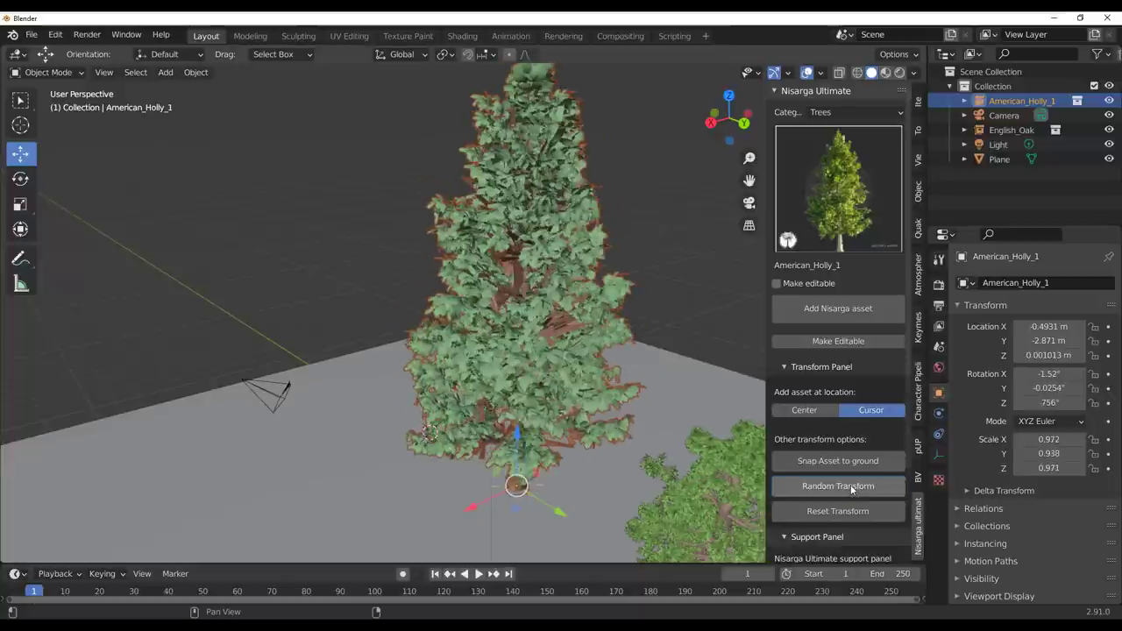
left_click(851, 489)
left_click(850, 489)
scroll(599, 468, "down", 2)
middle_click_drag(574, 476, 636, 441)
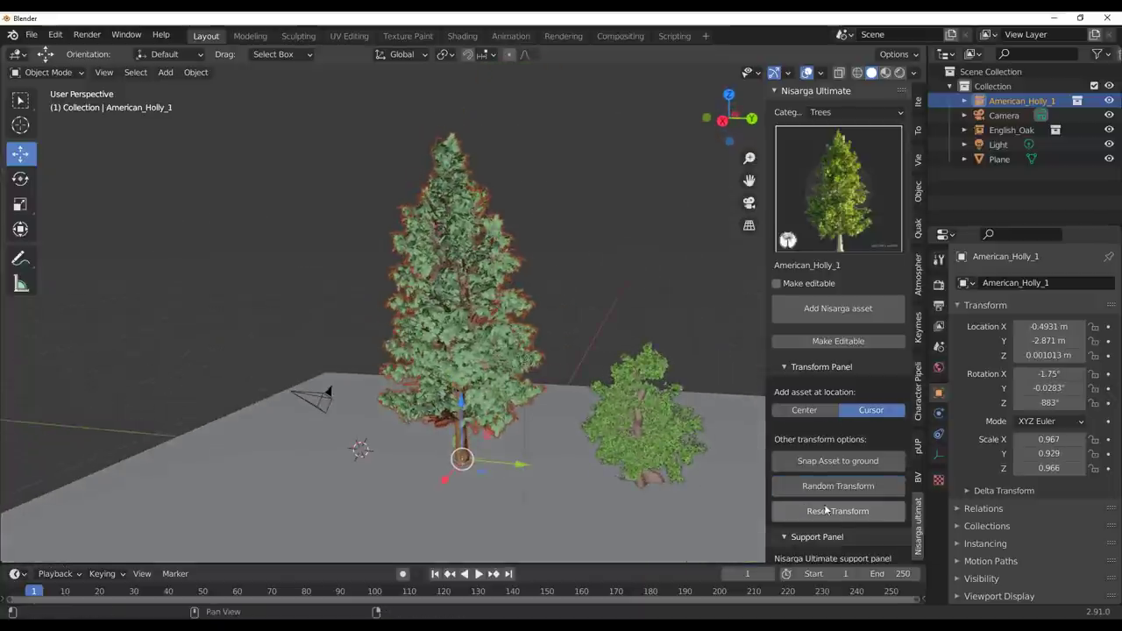
Reset the American holly's transform with the Nisarga option
left_click(833, 512)
middle_click_drag(416, 547, 441, 423)
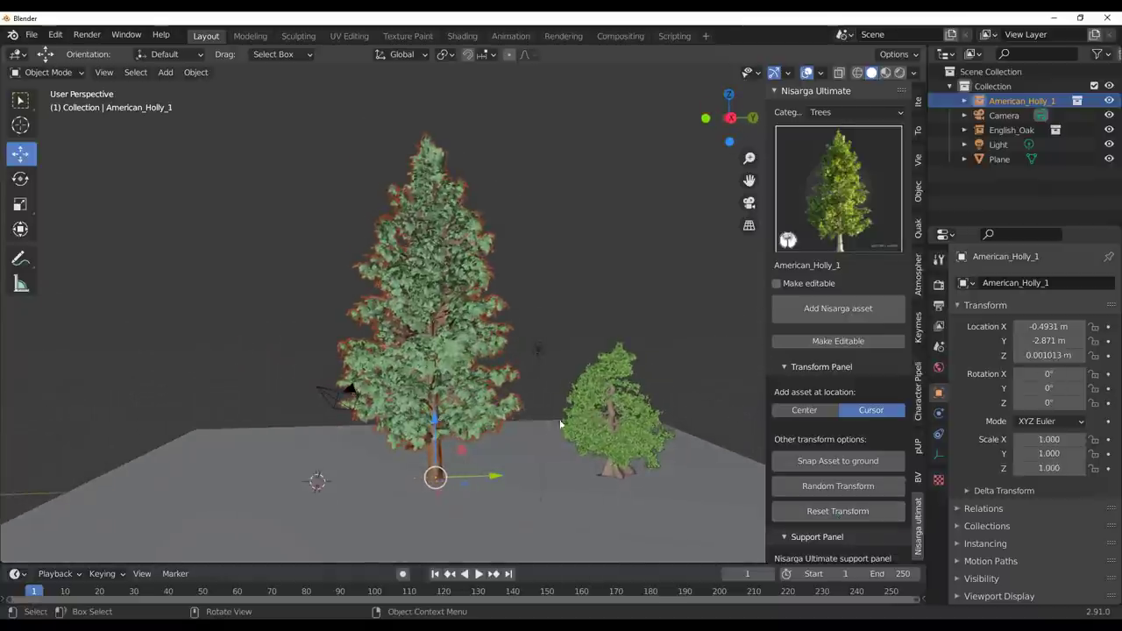
middle_click_drag(559, 445, 640, 379, "shift")
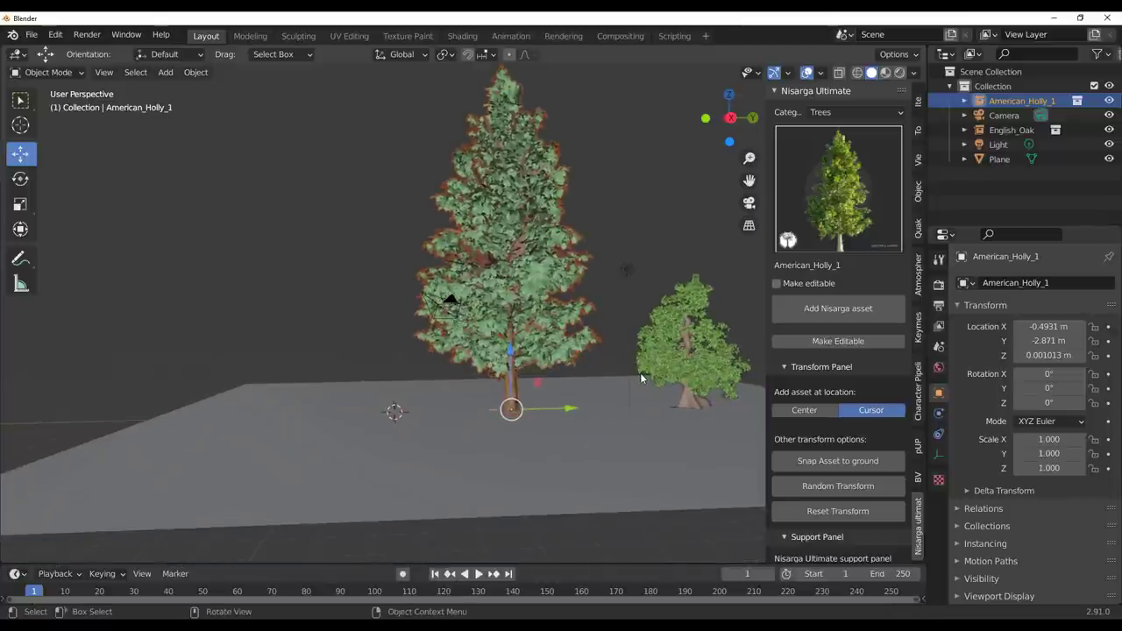
middle_click_drag(473, 284, 447, 335)
scroll(491, 351, "down", 3)
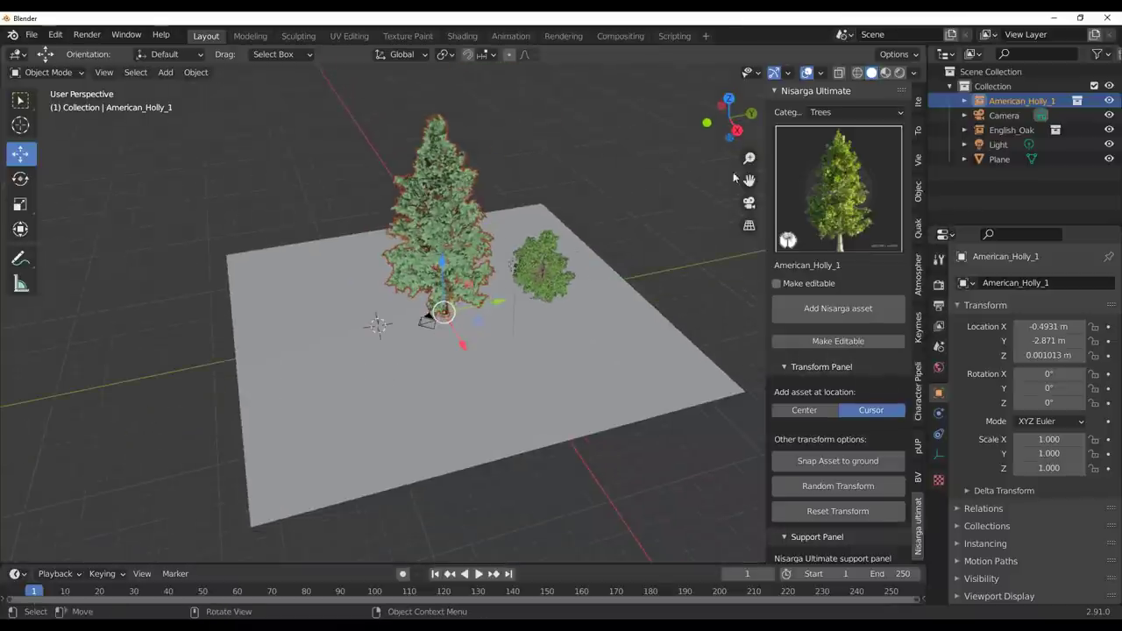
Set the asset category to Vegetation and place the 3D cursor on the open ground in front of the trees
left_click(835, 111)
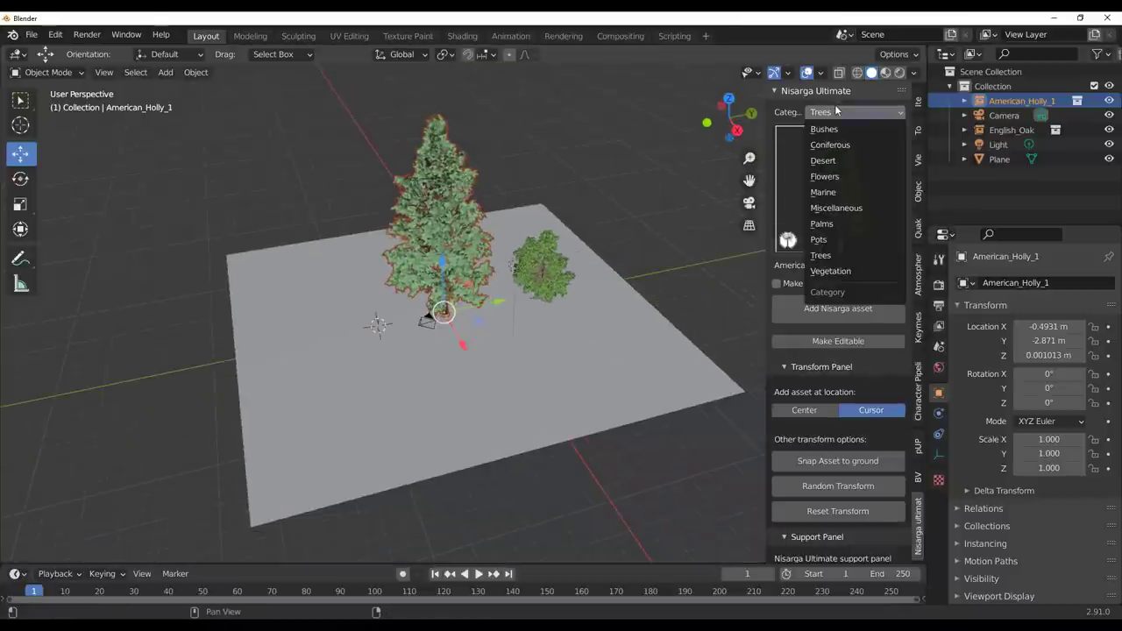
left_click(847, 272)
left_click(837, 188)
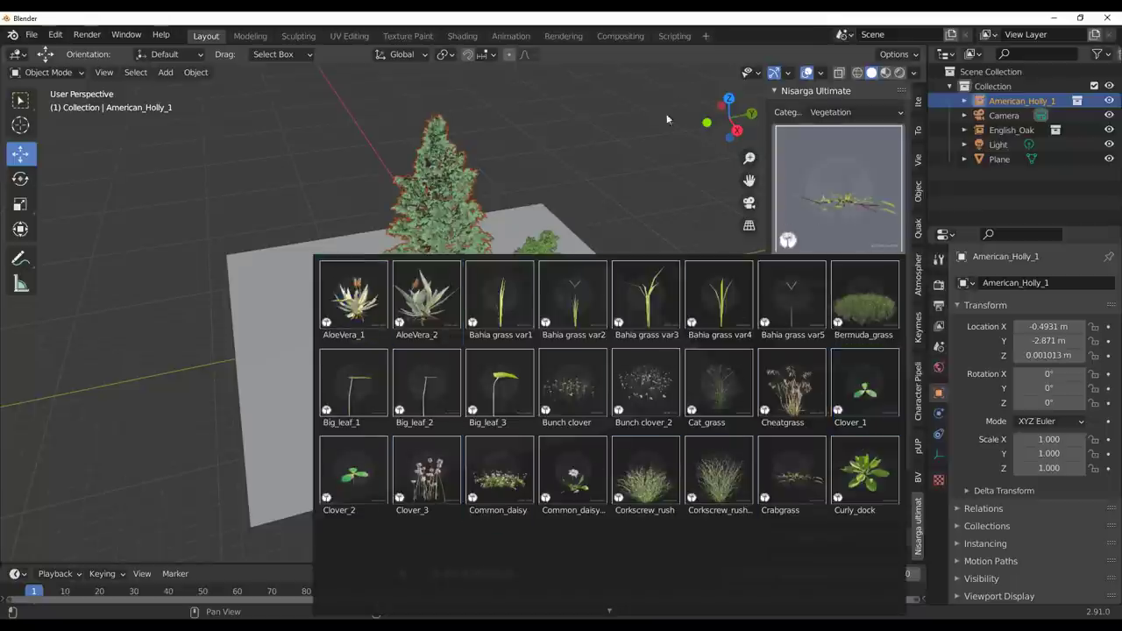
left_click(621, 176)
middle_click_drag(620, 176, 569, 372)
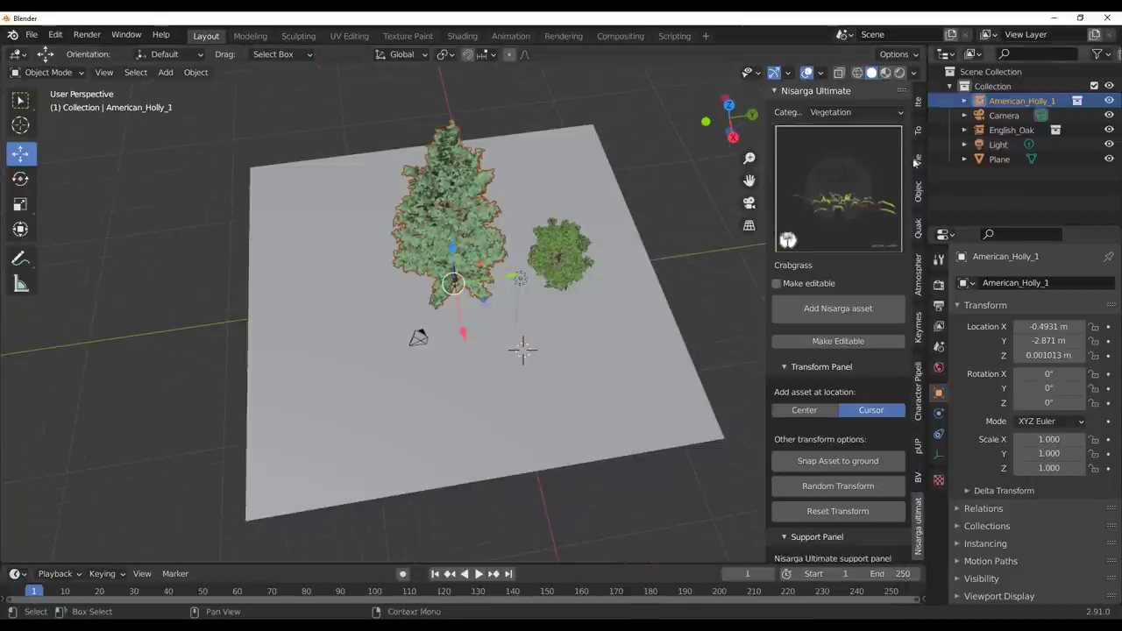
Choose the Bermuda_grass asset and add it at the 3D cursor
left_click(836, 188)
left_click(852, 340)
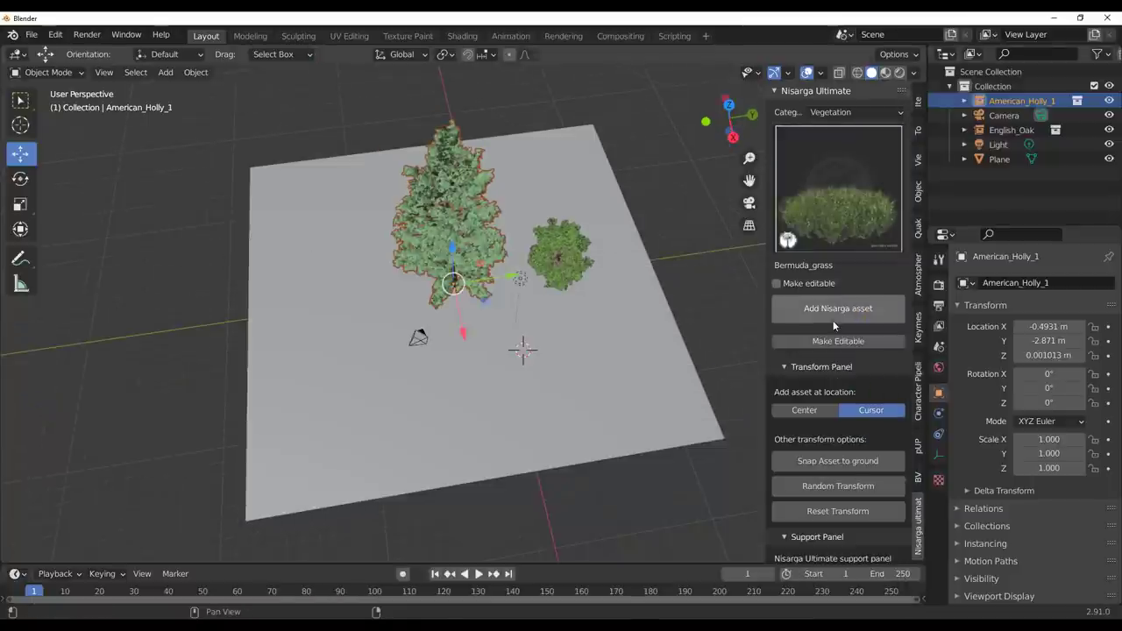
left_click(834, 305)
Scale the Bermuda grass patch up uniformly to about 4.25
scroll(634, 455, "up", 2)
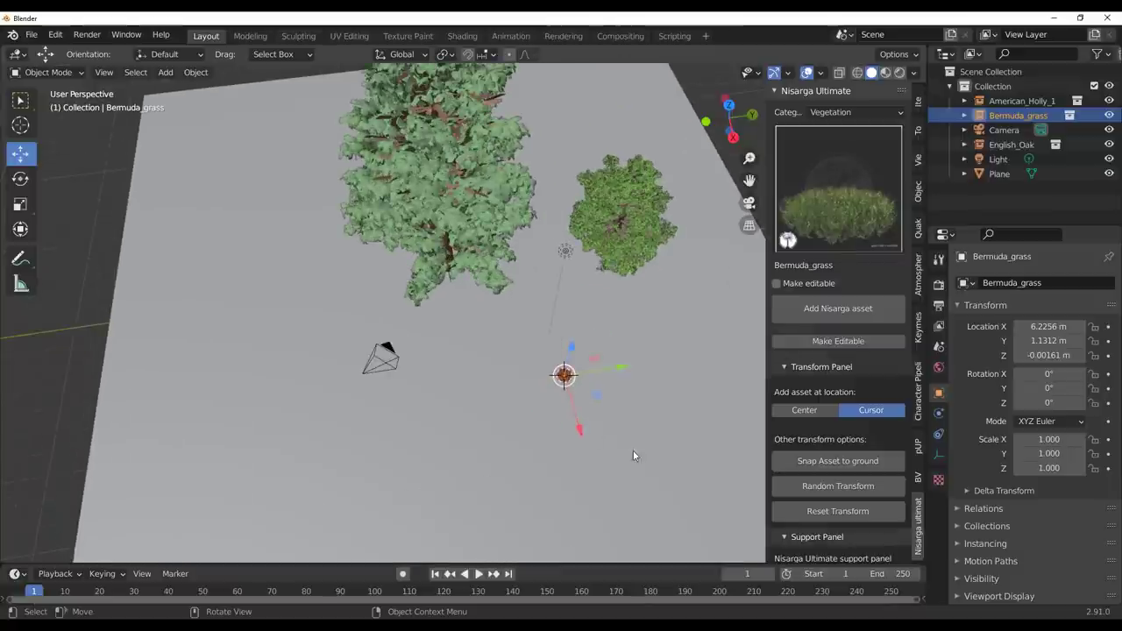
scroll(646, 425, "up", 3)
middle_click_drag(674, 427, 457, 356, "shift")
scroll(438, 368, "up", 1)
middle_click_drag(383, 421, 385, 306)
scroll(412, 367, "up", 8)
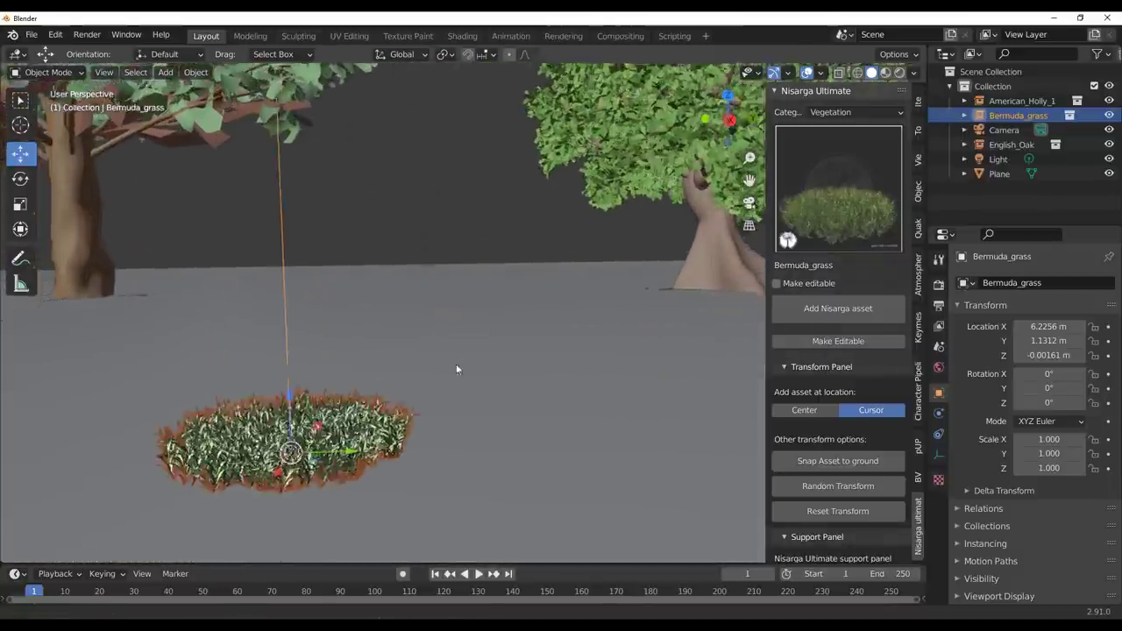
scroll(473, 374, "down", 8)
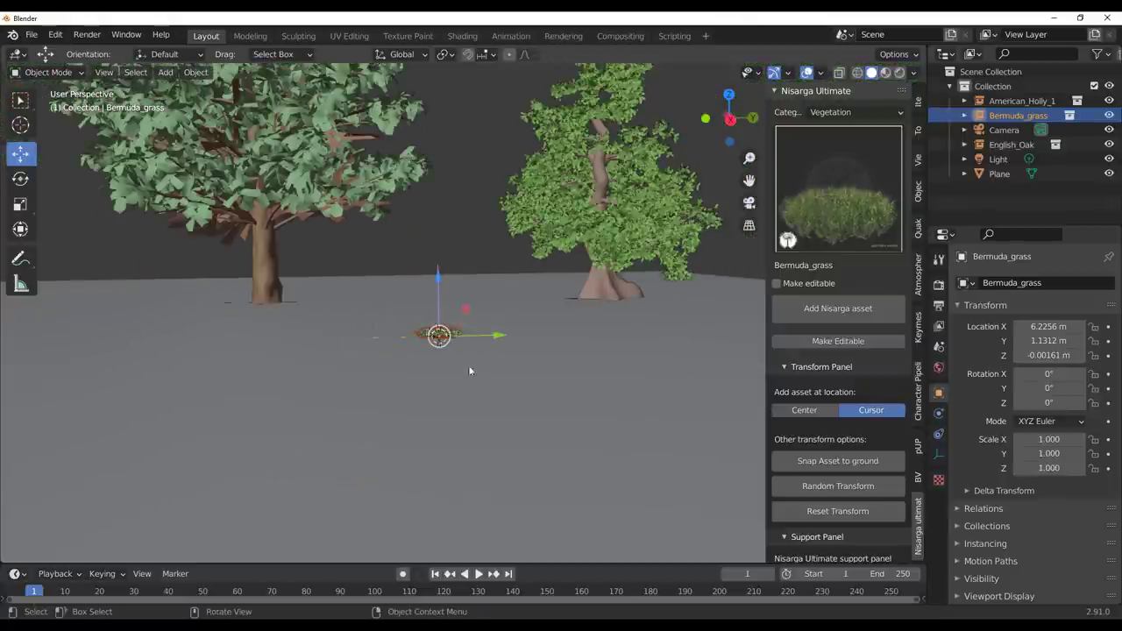
key("s")
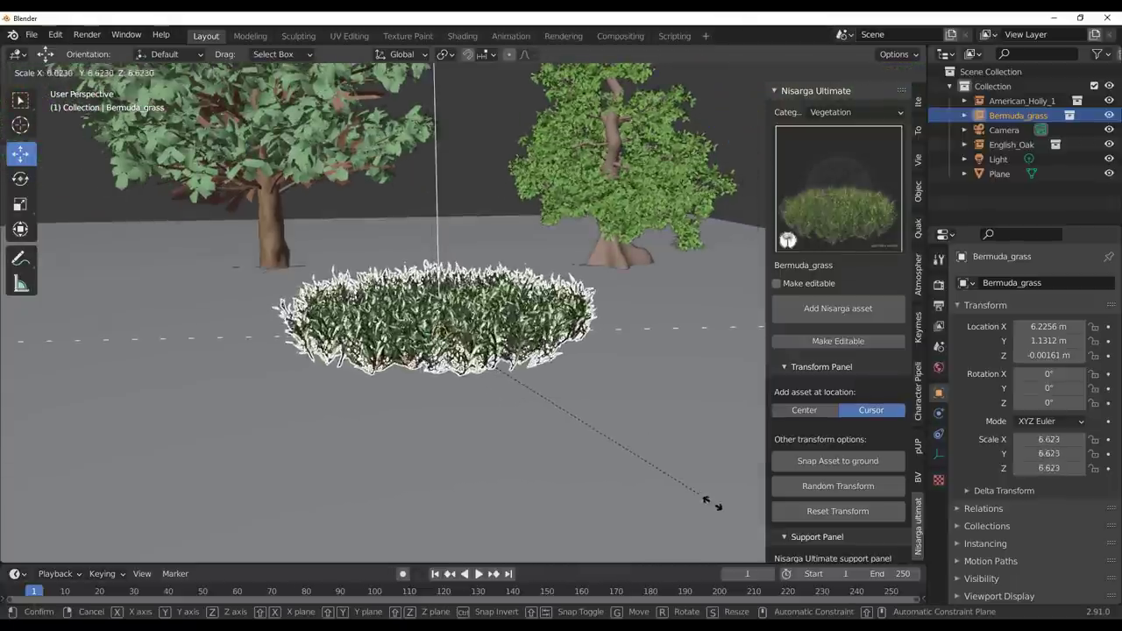
left_click(606, 462)
Check the enlarged Bermuda grass from several angles and browse through the list of Vegetation assets
middle_click_drag(605, 462, 415, 435)
scroll(404, 413, "up", 6)
scroll(521, 495, "down", 6)
middle_click_drag(514, 434, 450, 409)
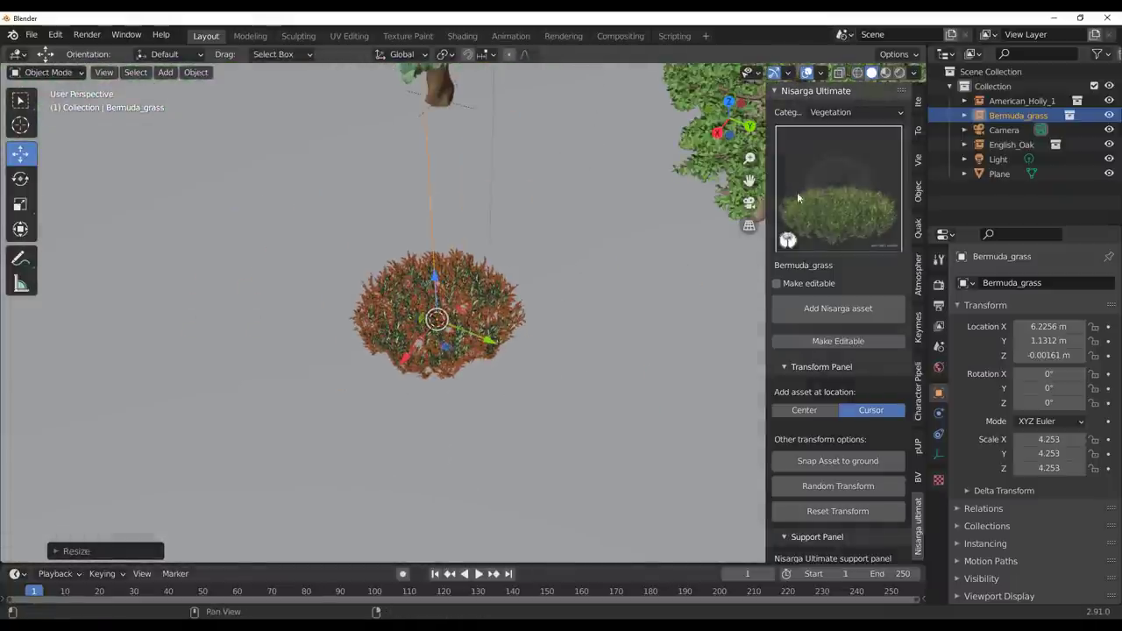
left_click(796, 191)
scroll(636, 438, "down", 2)
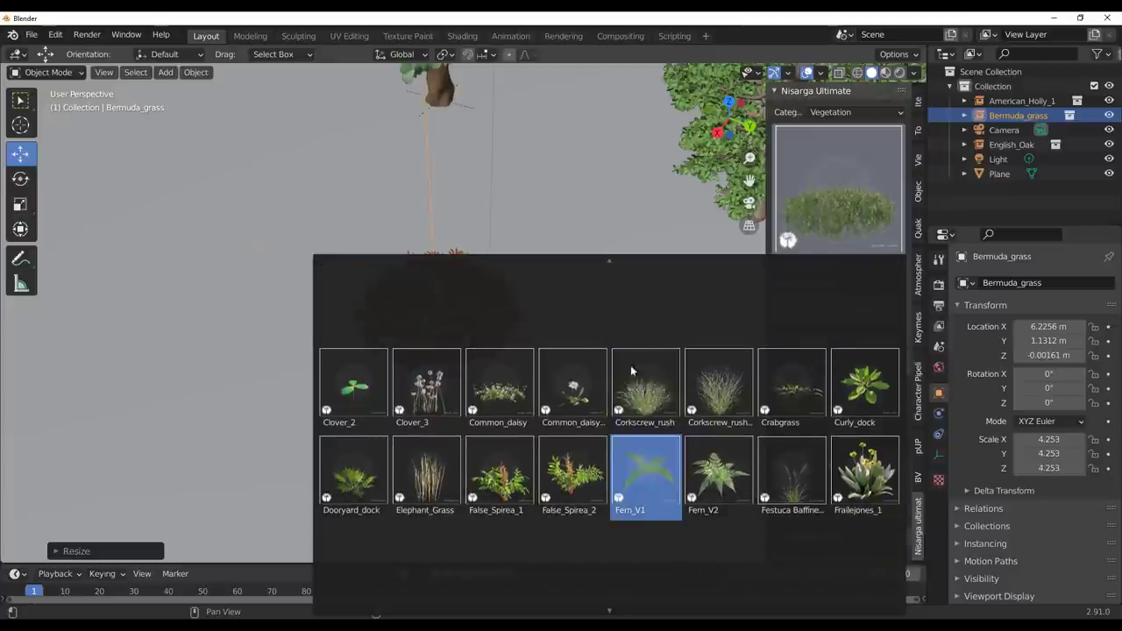
scroll(605, 612, "down", 3)
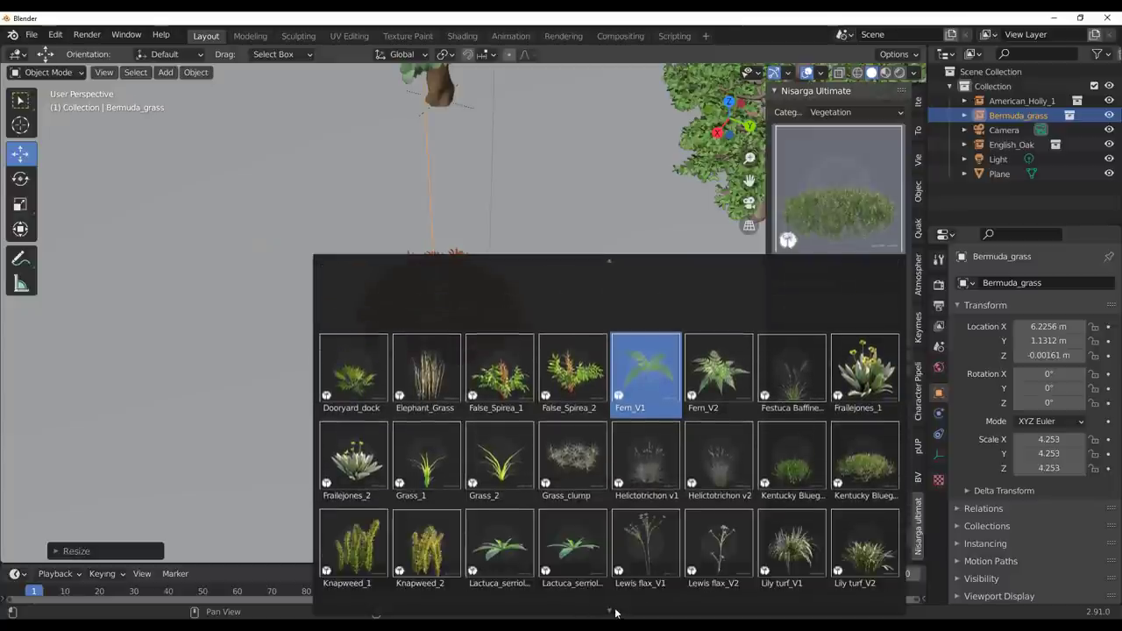
scroll(610, 615, "down", 5)
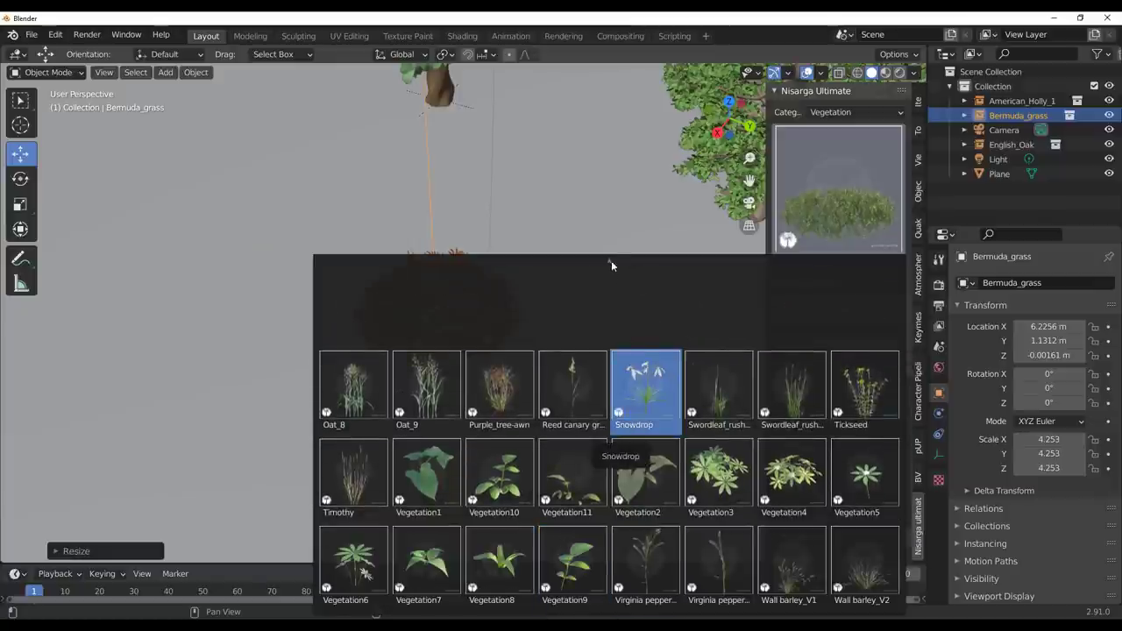
scroll(611, 263, "up", 2)
scroll(611, 260, "up", 3)
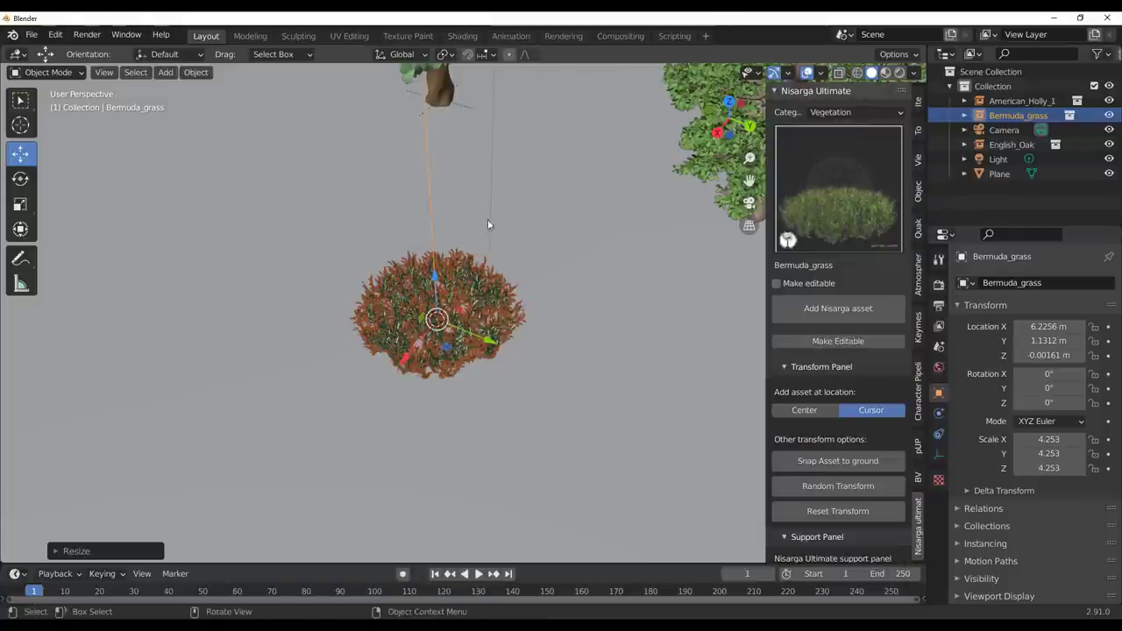
Place the 3D cursor on the ground beside the Bermuda grass and add the Frailejones_1 asset there
middle_click_drag(710, 292, 524, 224)
middle_click_drag(501, 293, 701, 184)
left_click(817, 186)
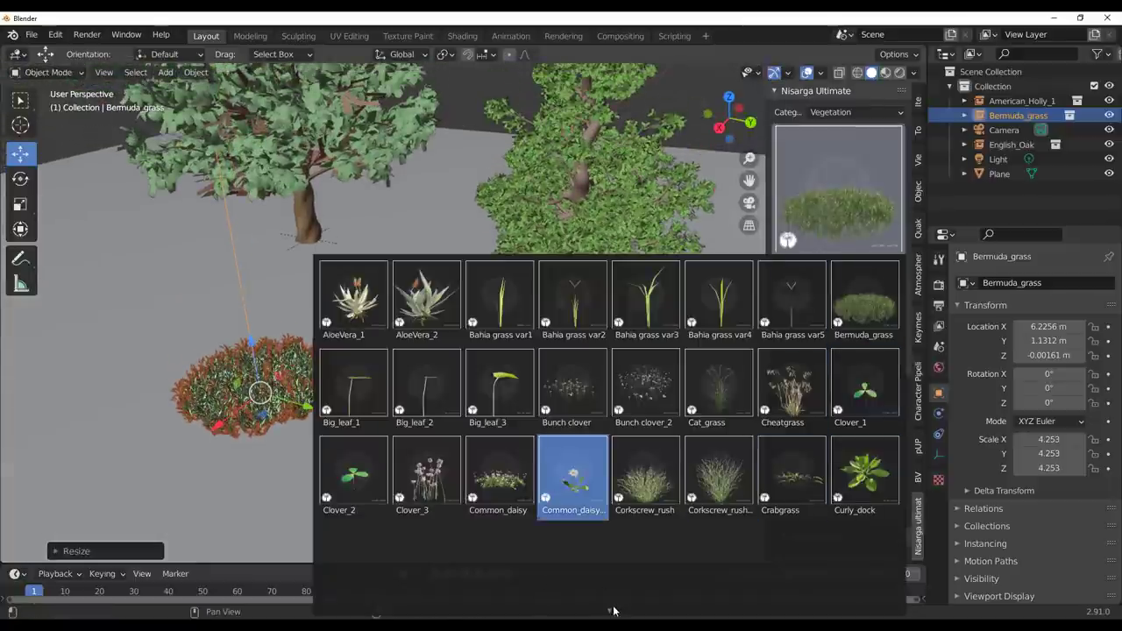
scroll(613, 605, "down", 5)
left_click(862, 387)
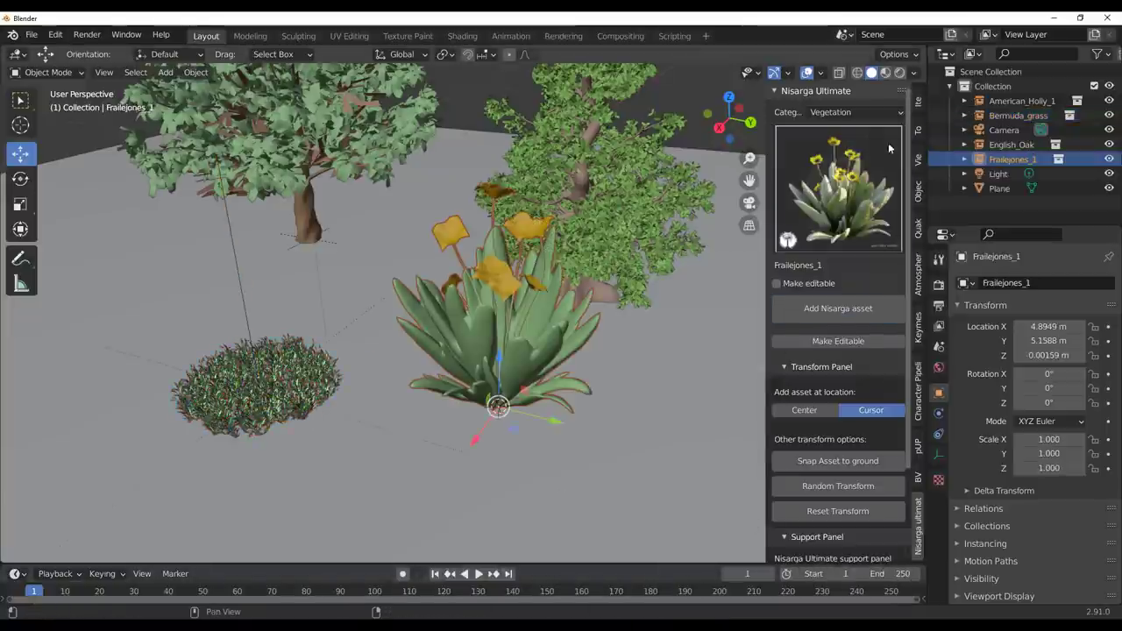
Switch the asset category to Pots and look through the available pots and vases
left_click(851, 112)
left_click(820, 239)
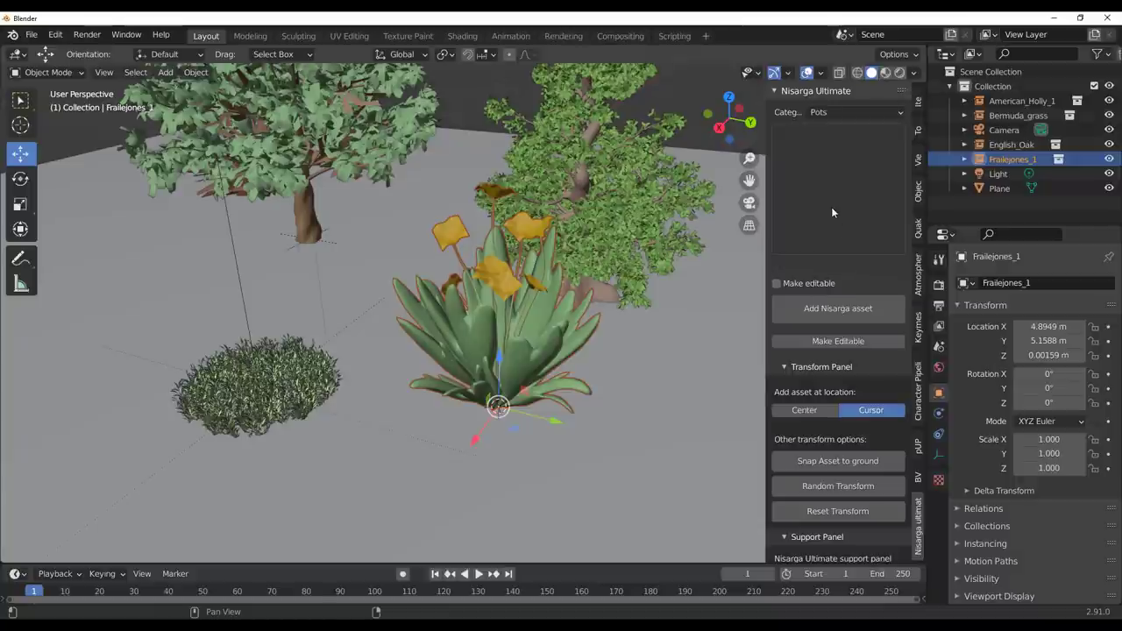
left_click(830, 206)
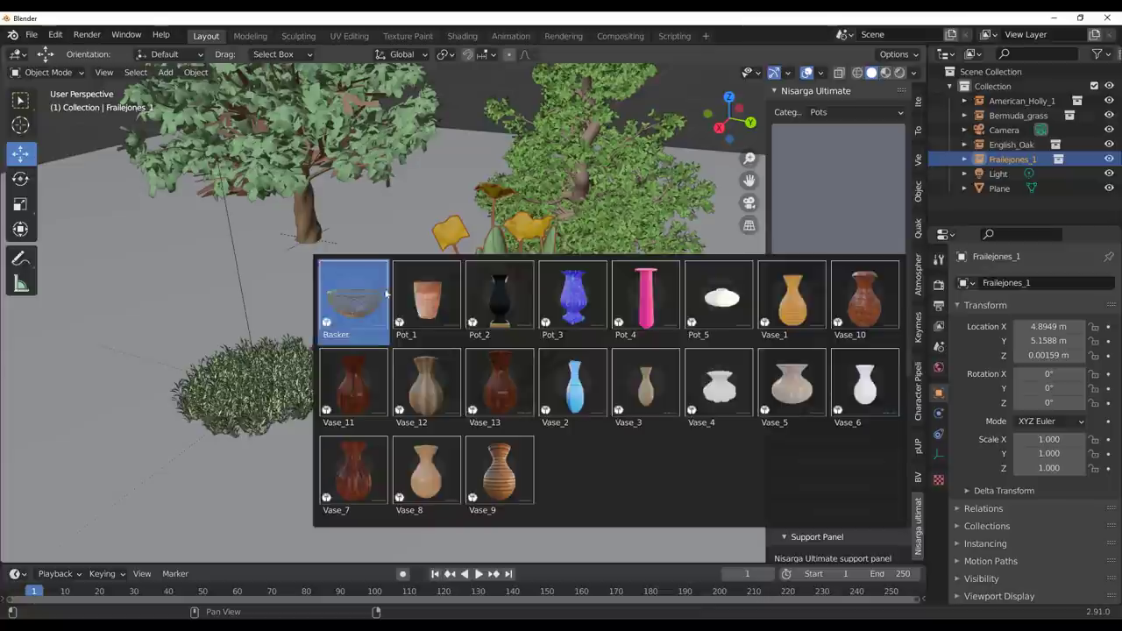
Set the asset category to Palms and add CoconutPalm_1 at the 3D cursor on the empty side of the plane near the holly
left_click(854, 112)
left_click(836, 225)
scroll(446, 350, "down", 3)
middle_click_drag(445, 350, 471, 383)
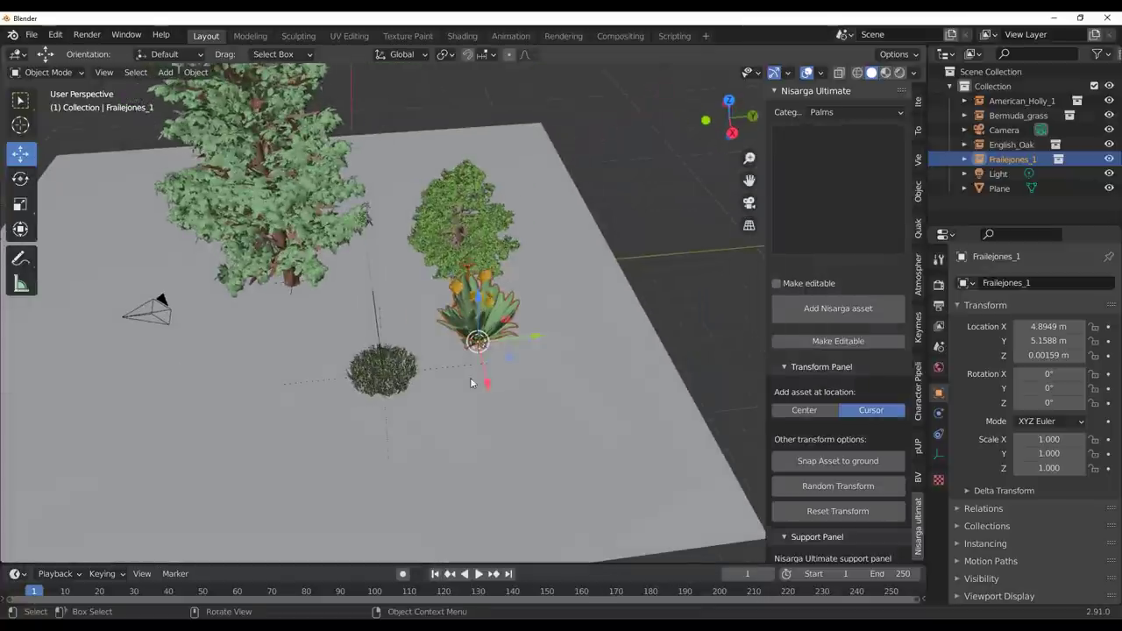
middle_click_drag(319, 404, 554, 467, "shift")
middle_click_drag(452, 324, 495, 436)
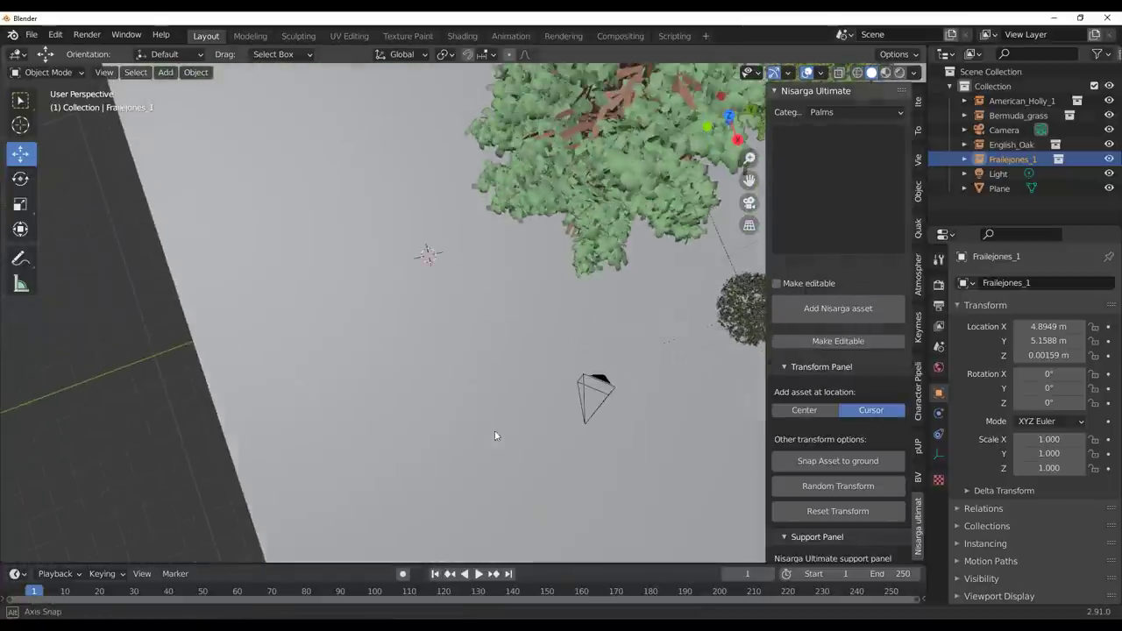
middle_click_drag(558, 390, 520, 306)
middle_click_drag(619, 309, 561, 296, "shift")
left_click(824, 145)
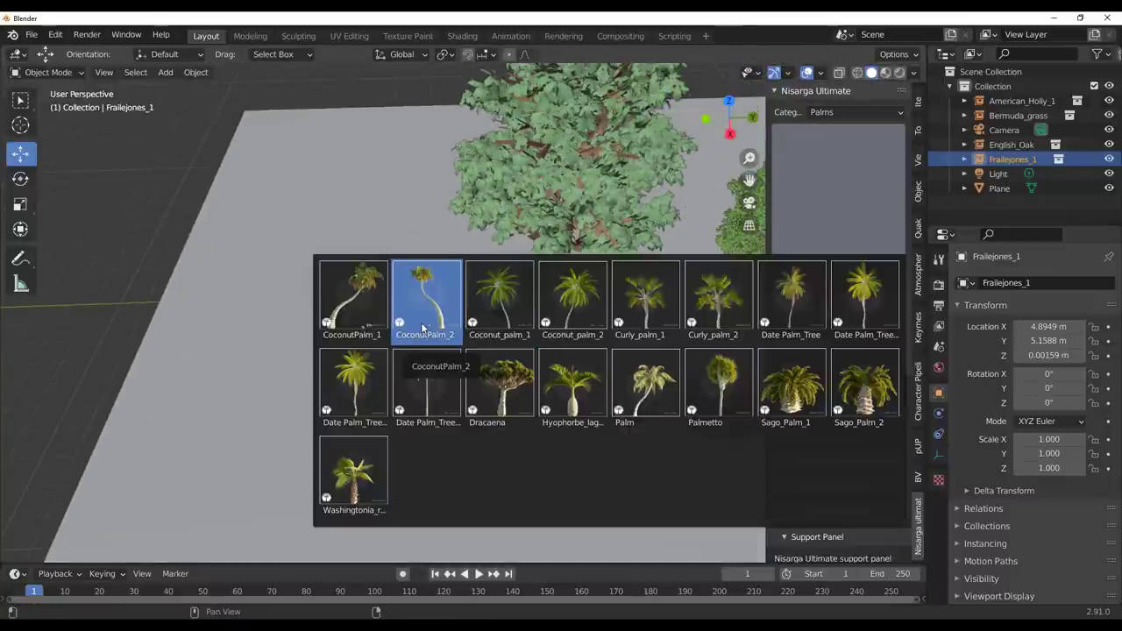
left_click(366, 304)
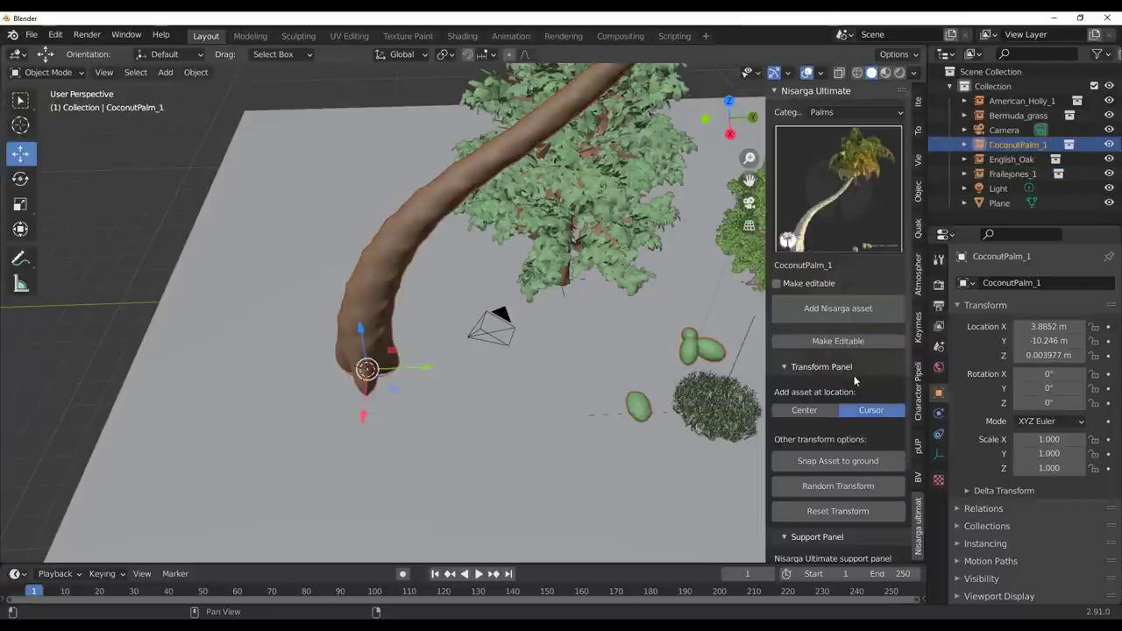
Examine the coconut palm's fronds and coconuts up close and look over the other palm assets
middle_click_drag(729, 429, 426, 413)
scroll(520, 437, "up", 3)
scroll(497, 304, "down", 3)
middle_click_drag(498, 304, 431, 17, "shift")
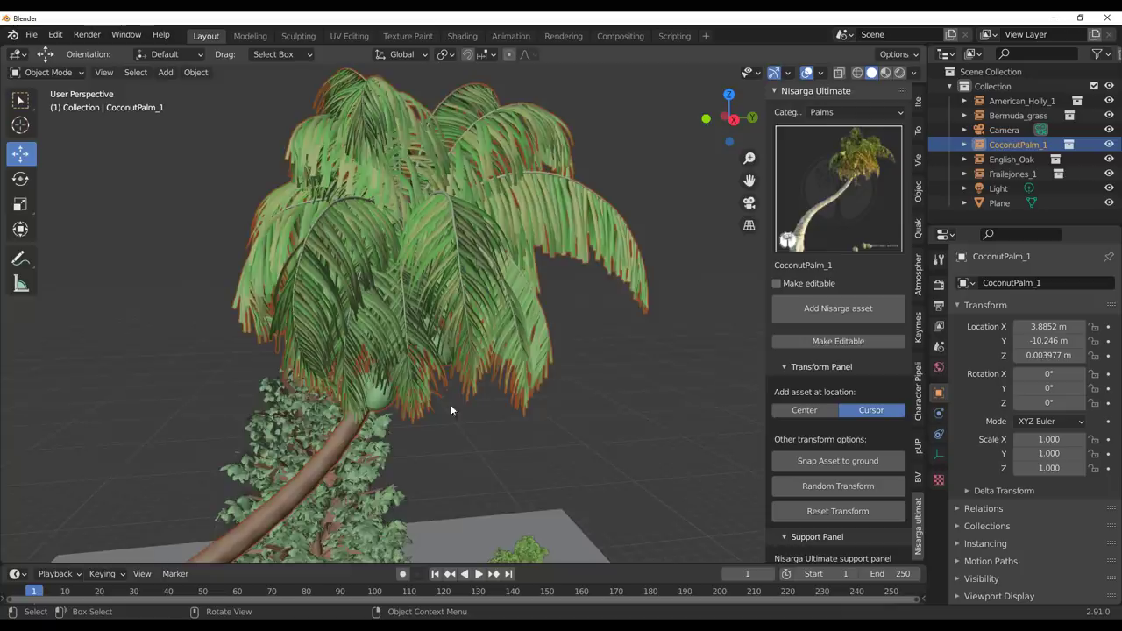
middle_click_drag(452, 410, 602, 263)
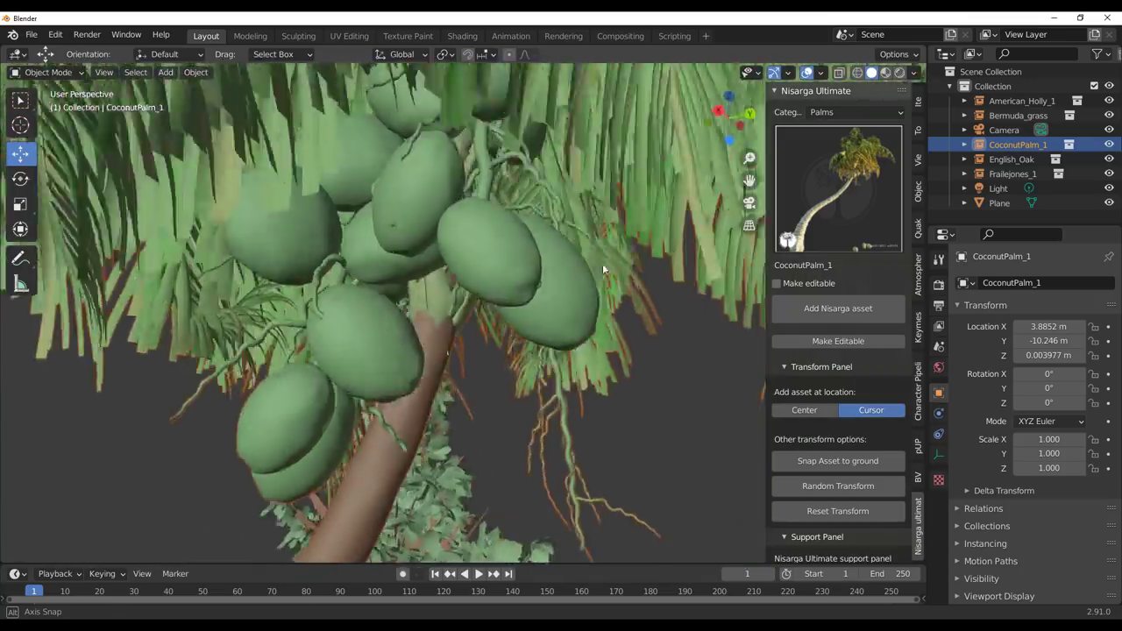
scroll(602, 263, "down", 10)
left_click(872, 167)
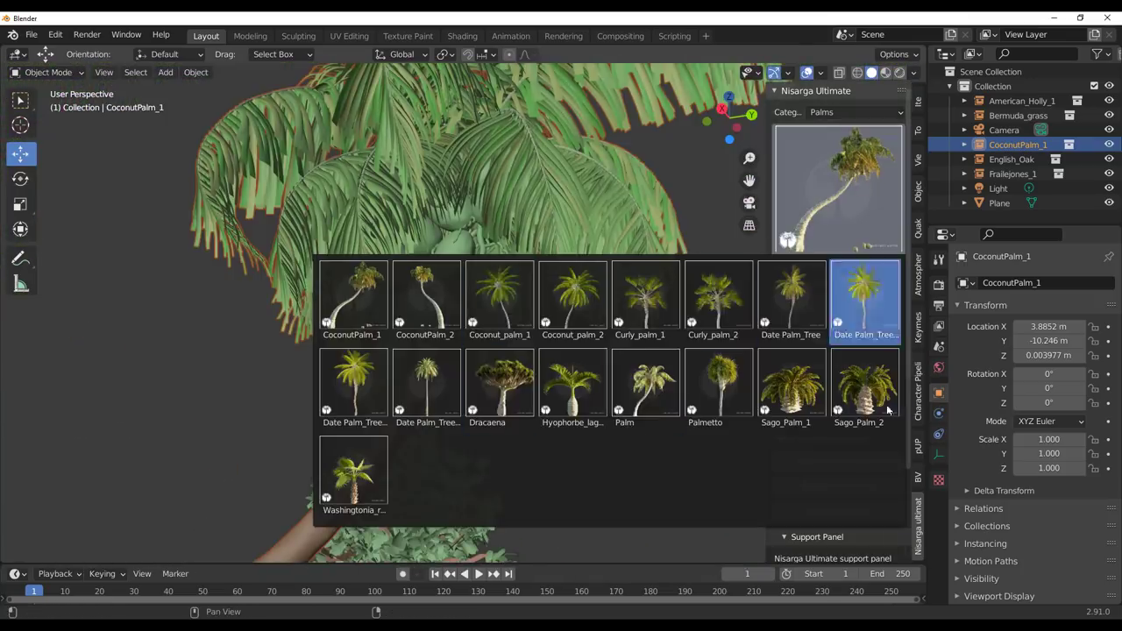
Set the asset category to Miscellaneous and place the 3D cursor on the ground between the coconut palm and the plane's front edge
left_click(863, 113)
left_click(850, 208)
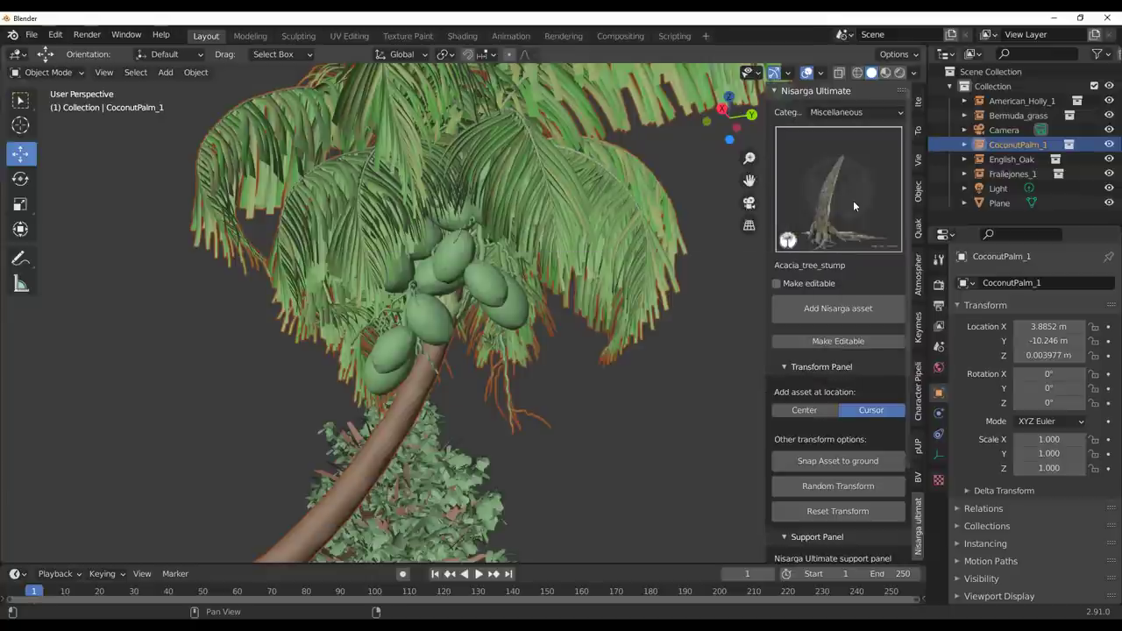
left_click(853, 200)
scroll(133, 285, "down", 6)
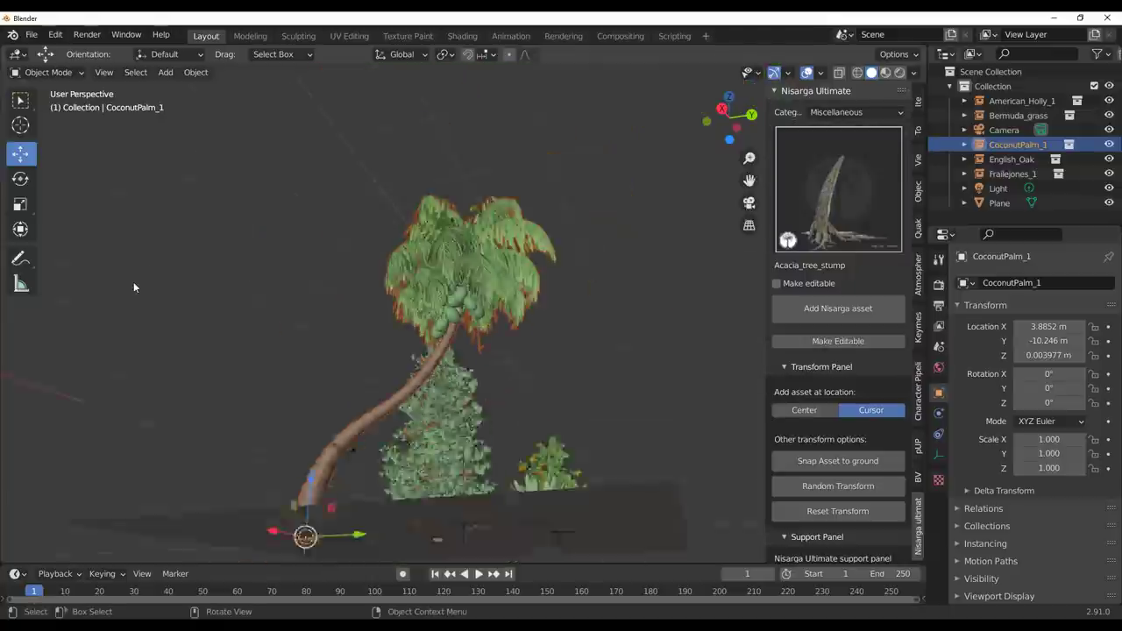
middle_click_drag(249, 285, 296, 436)
middle_click_drag(480, 341, 494, 293)
middle_click_drag(402, 385, 593, 251)
right_click(391, 376, "shift")
middle_click_drag(464, 378, 399, 372)
Choose the Stump_1 asset and add it at the 3D cursor
left_click(846, 211)
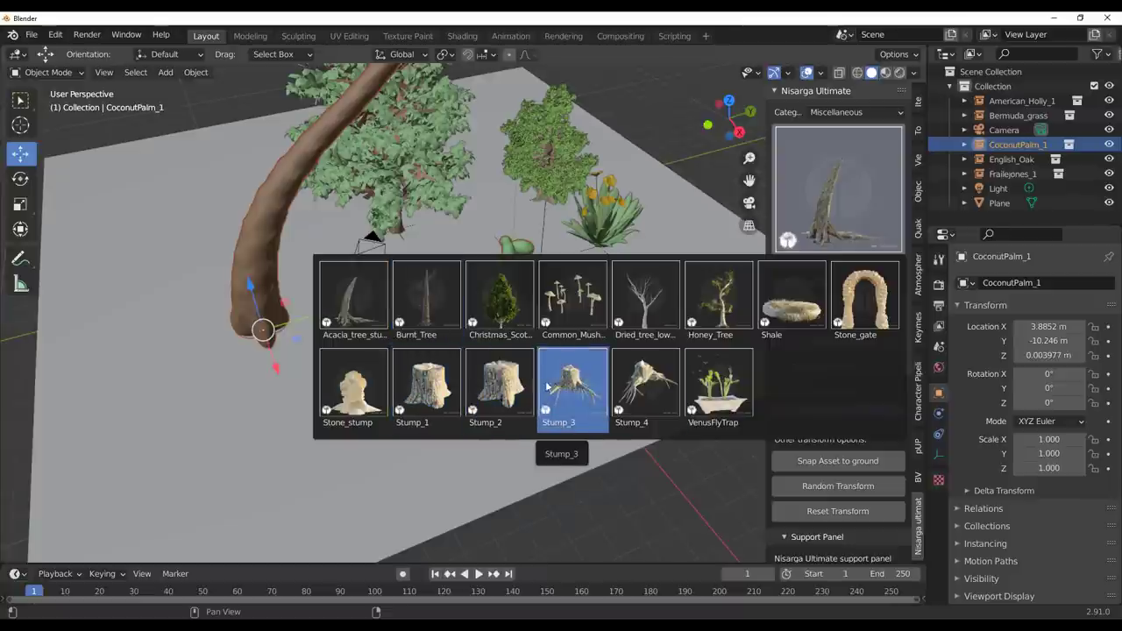
left_click(447, 385)
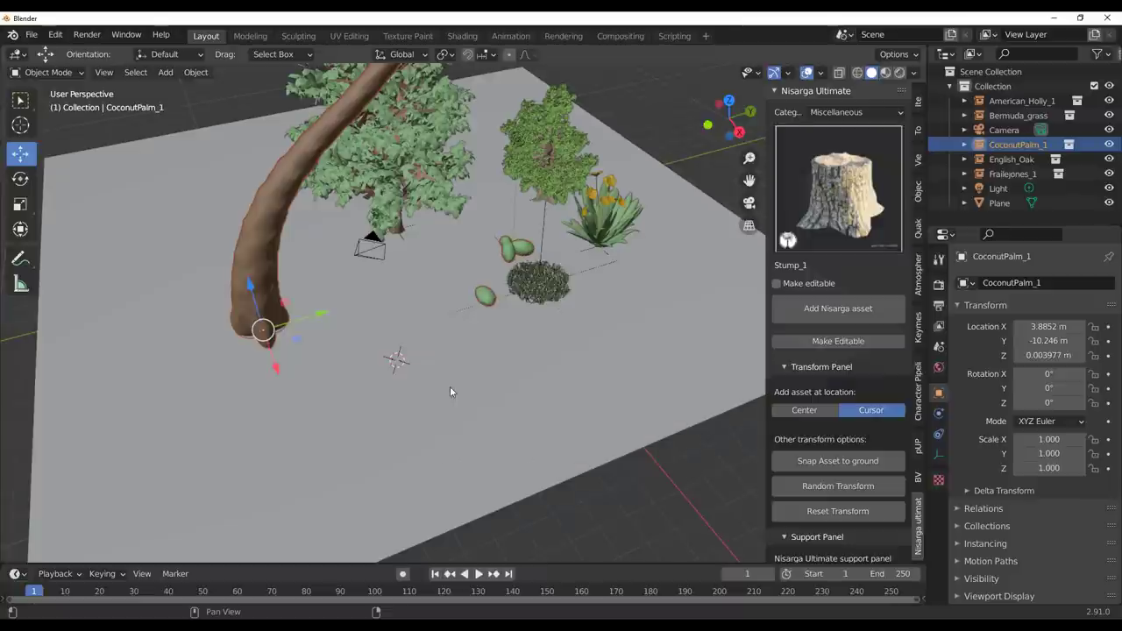
left_click(821, 315)
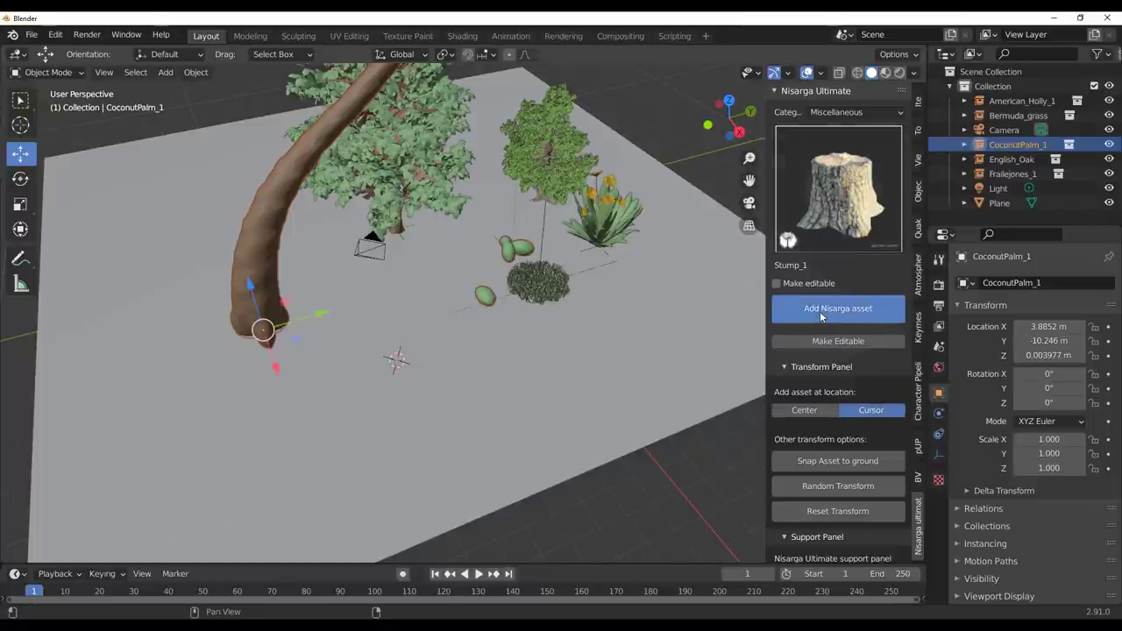
middle_click_drag(666, 298, 404, 297)
Open the list of asset categories
left_click(876, 113)
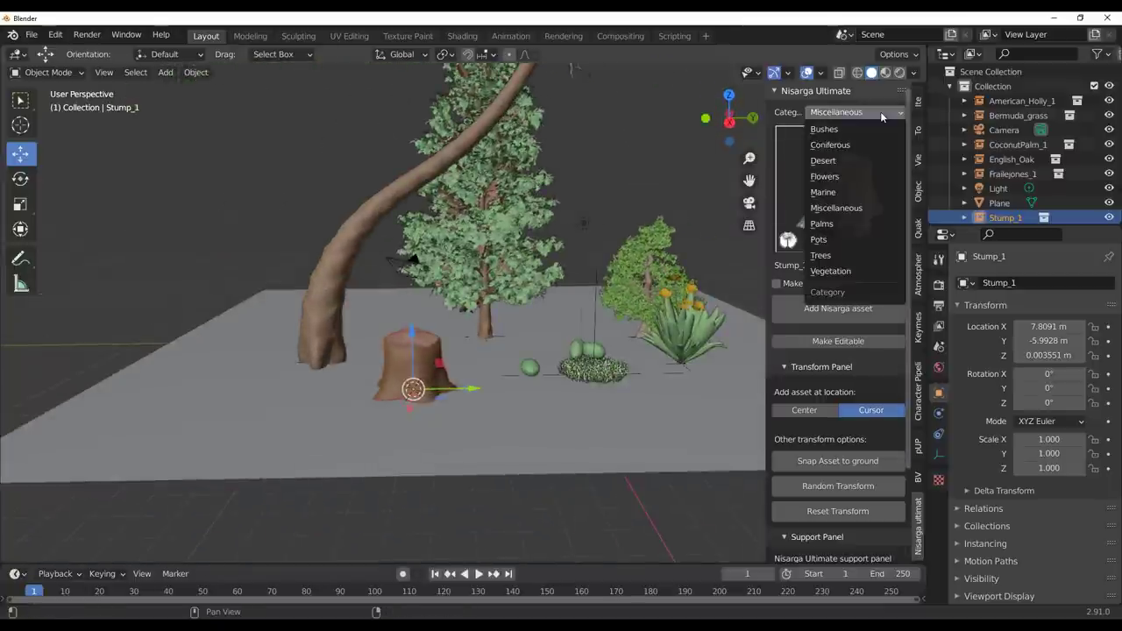